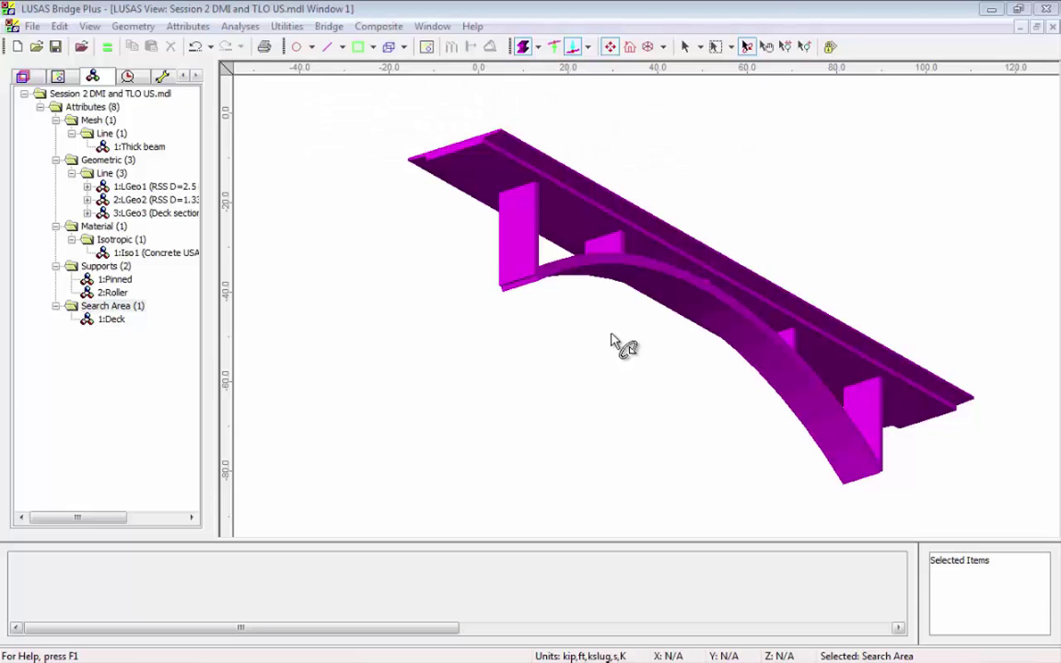
Step: Rotate the arch bridge view, then bring up the Direct Method and Reciprocal Theorem influence choices
{"action": "left_click", "coordinate": [747, 47]}
{"action": "left_click_drag", "start_coordinate": [713, 119], "coordinate": [693, 74]}
{"action": "left_click", "coordinate": [686, 46]}
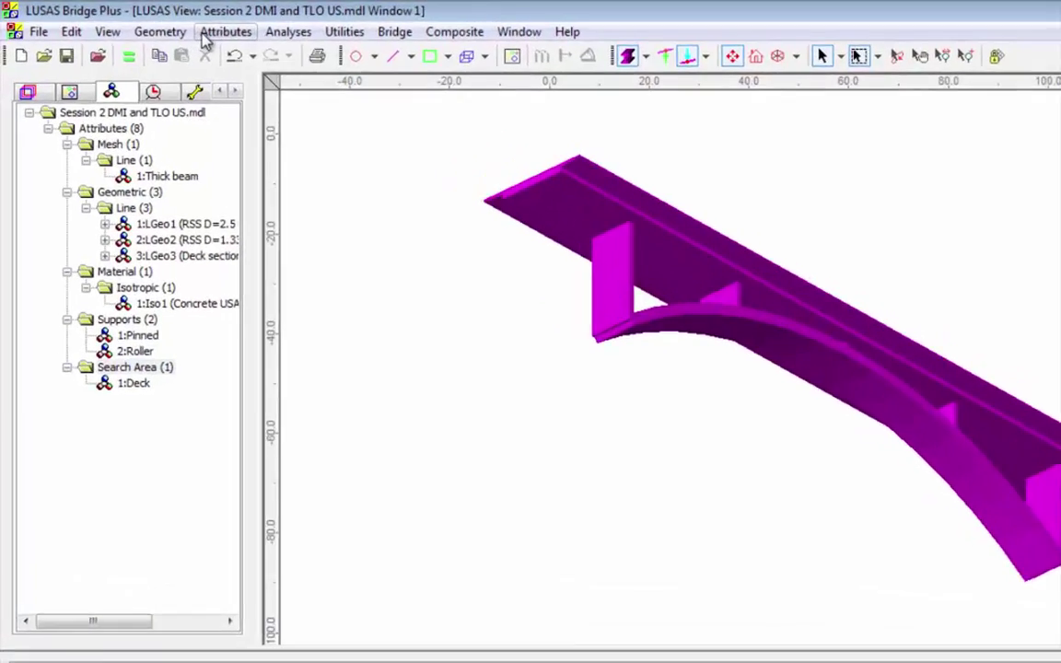
{"action": "left_click", "coordinate": [187, 26]}
{"action": "mouse_move", "coordinate": [426, 479]}
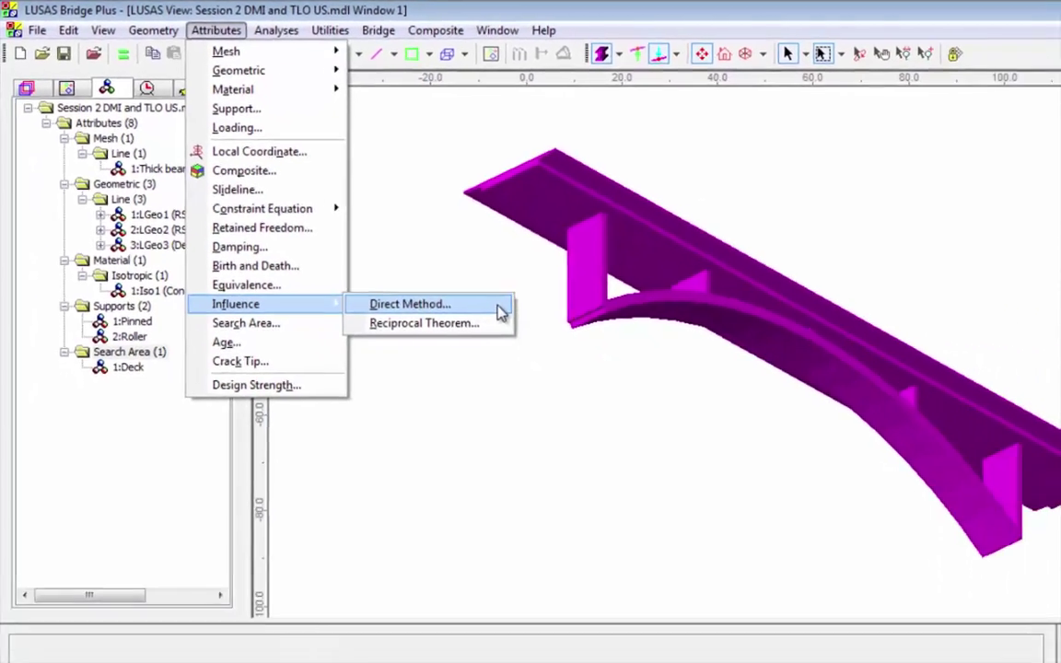
Step: Define direct method influence 'Bending' for Thick 3D Beam moment My with automatic averaging
{"action": "left_click", "coordinate": [763, 475]}
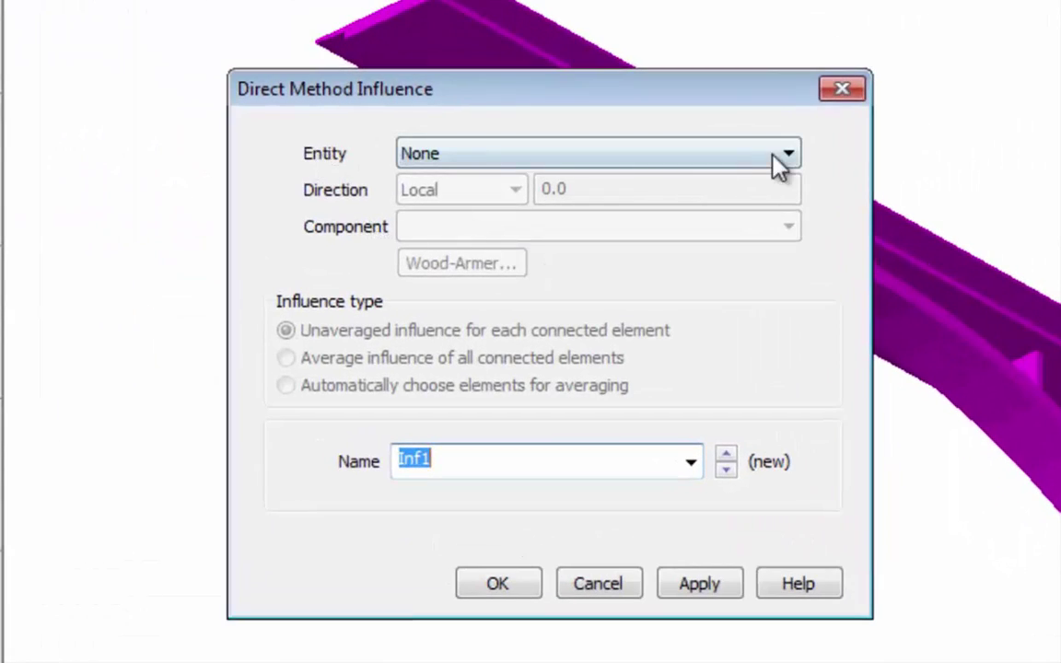
{"action": "left_click", "coordinate": [777, 156]}
{"action": "left_click", "coordinate": [682, 229]}
{"action": "left_click", "coordinate": [769, 229]}
{"action": "left_click", "coordinate": [672, 334]}
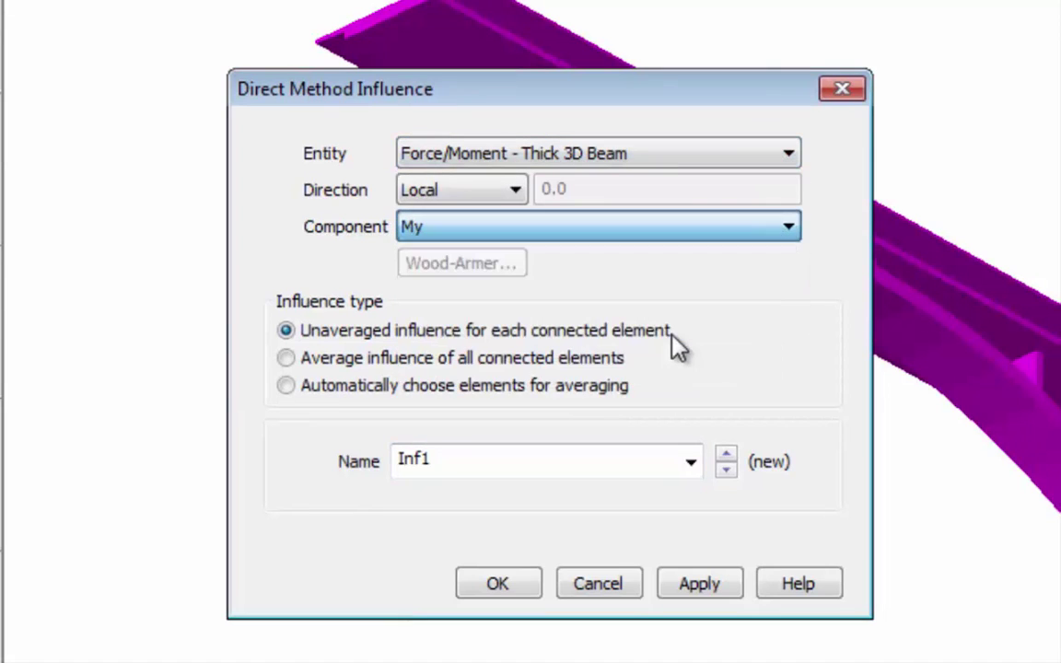
{"action": "left_click", "coordinate": [679, 348]}
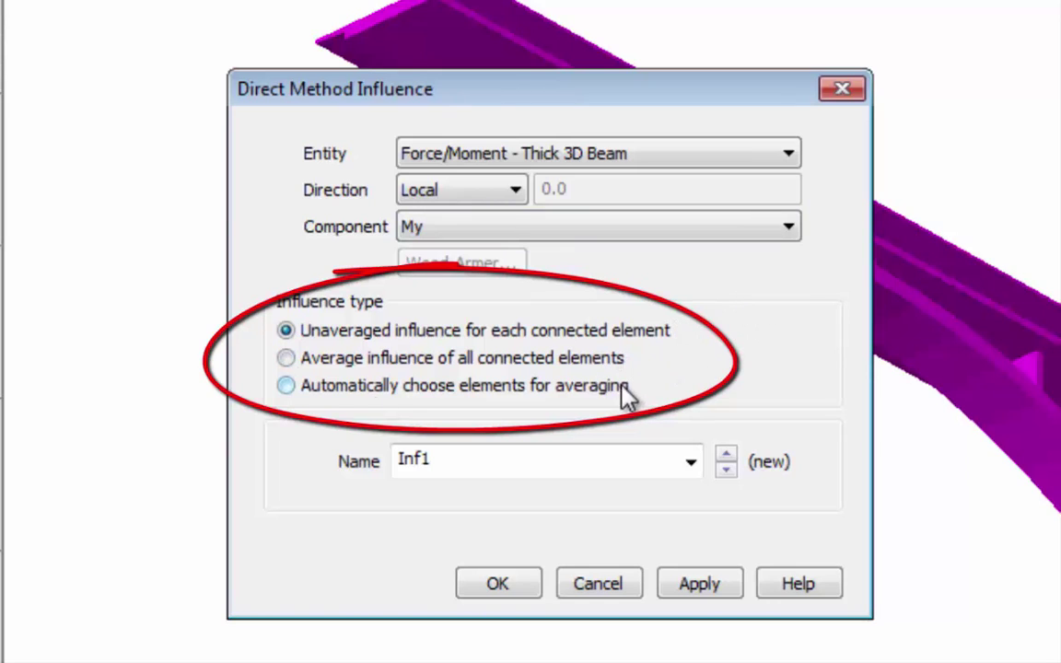
{"action": "left_click", "coordinate": [289, 389]}
{"action": "left_click", "coordinate": [543, 467]}
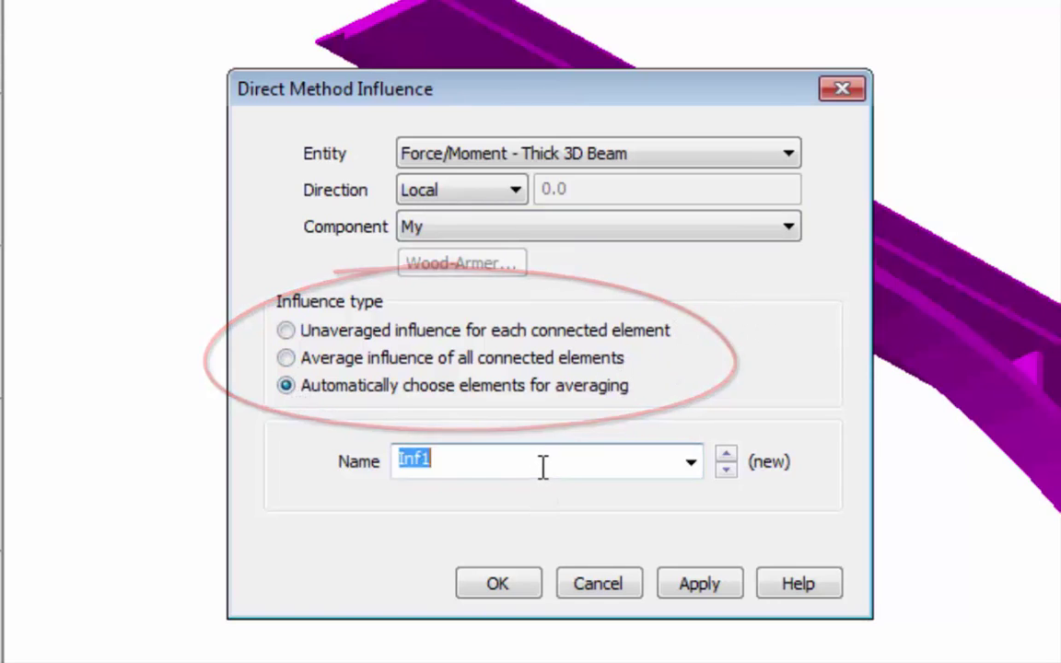
{"action": "type", "text": "Bending"}
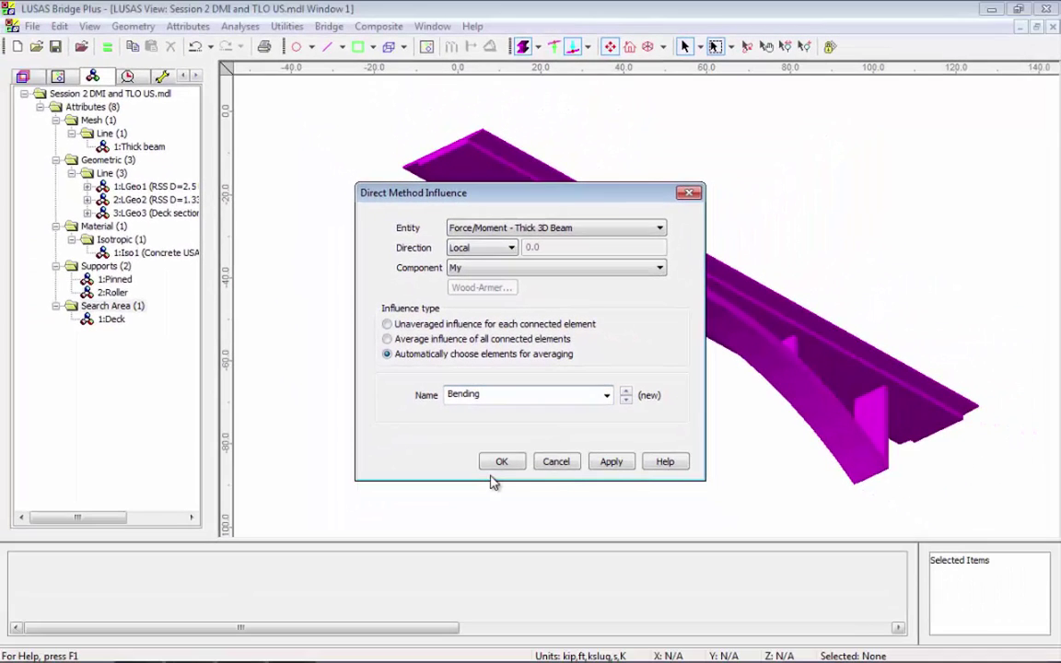
{"action": "left_click", "coordinate": [497, 583]}
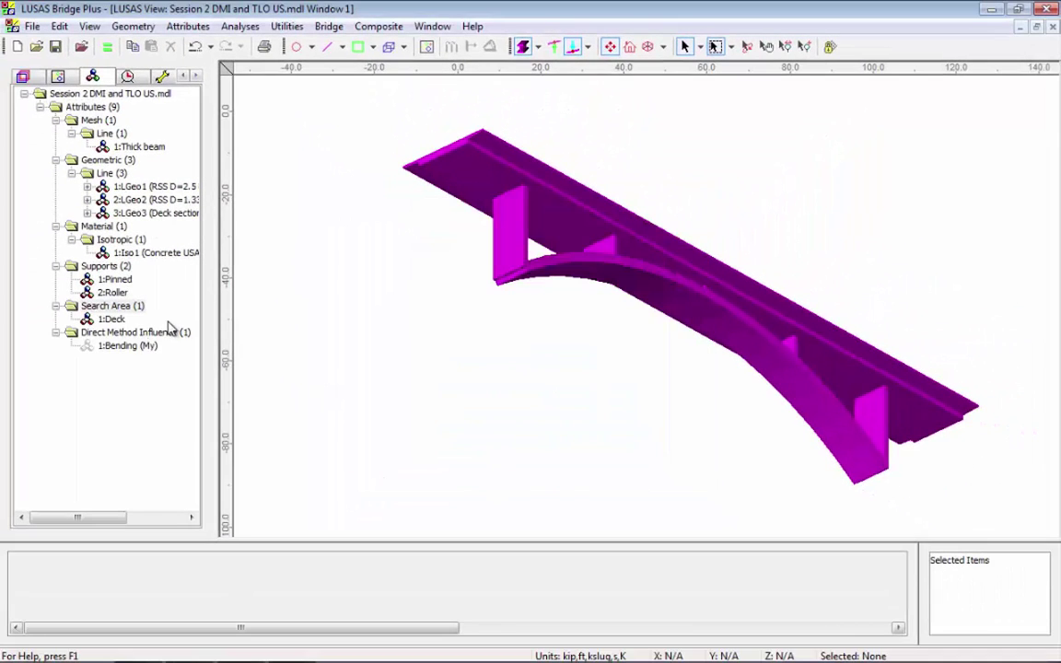
Step: Assign Bending to nodes 7 and 39 with an influence analysis on 1:Deck, transverse width 24
{"action": "left_click_drag", "start_coordinate": [553, 147], "coordinate": [566, 322]}
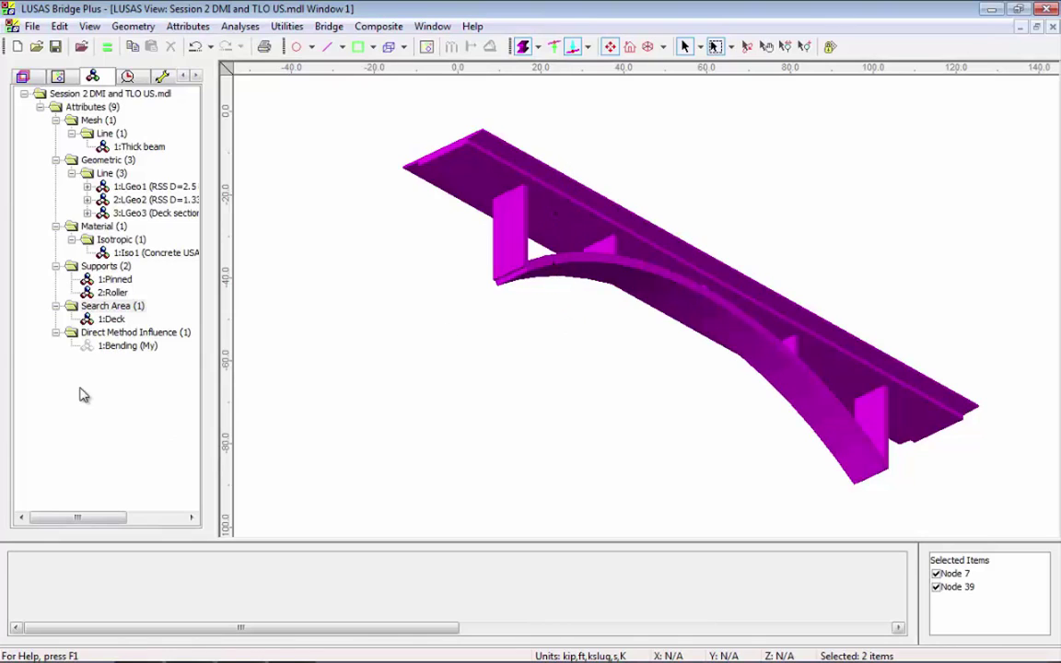
{"action": "left_click_drag", "start_coordinate": [105, 352], "coordinate": [471, 343]}
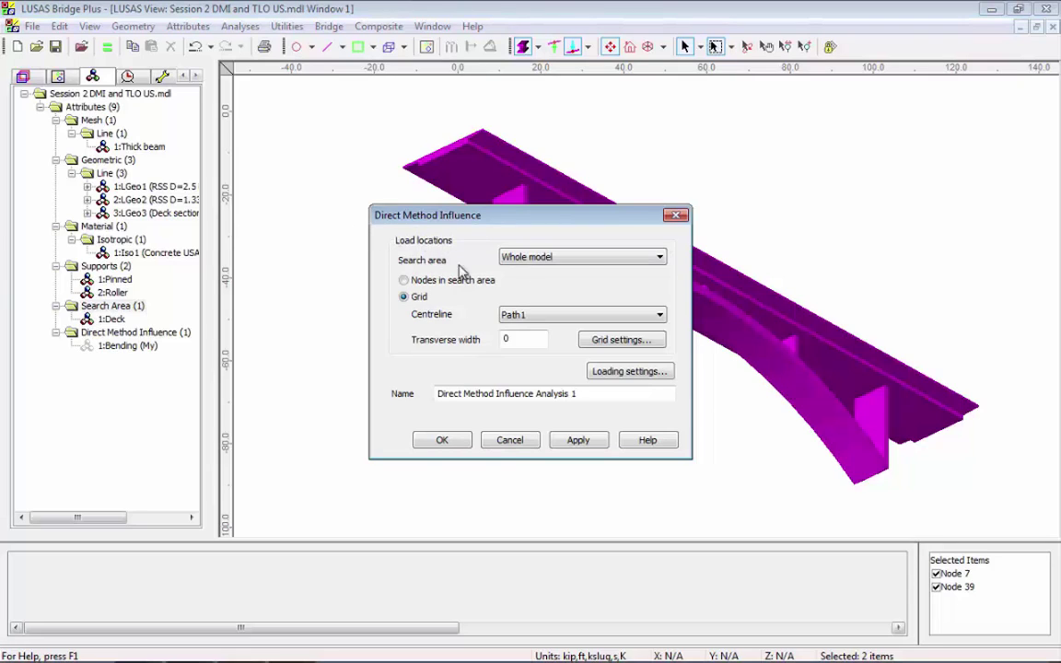
{"action": "left_click", "coordinate": [591, 260]}
{"action": "left_click", "coordinate": [574, 271]}
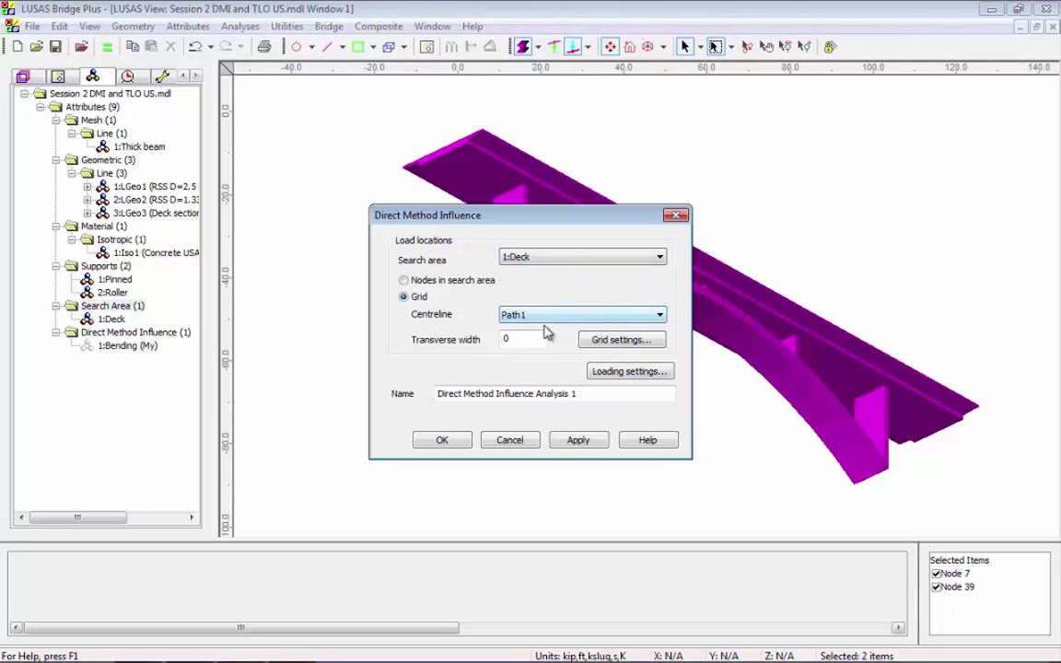
{"action": "left_click", "coordinate": [515, 340]}
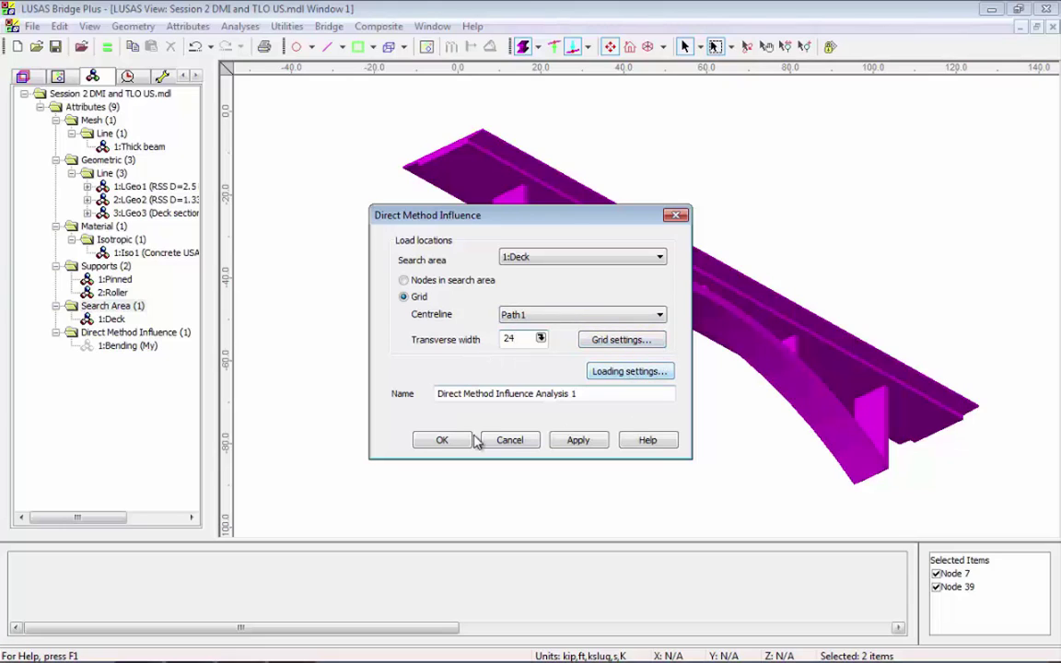
{"action": "left_click", "coordinate": [442, 440]}
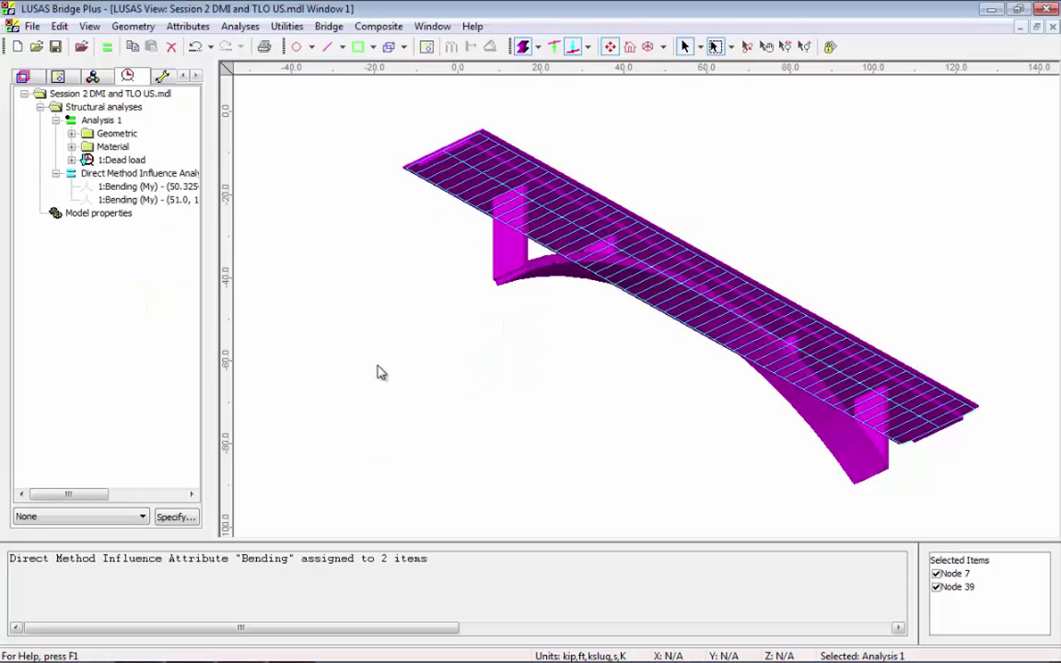
{"action": "left_click", "coordinate": [107, 46]}
Step: Solve the influence analysis, toggle the Mesh layer, and rotate to an elevation of the My contours
{"action": "left_click", "coordinate": [553, 443]}
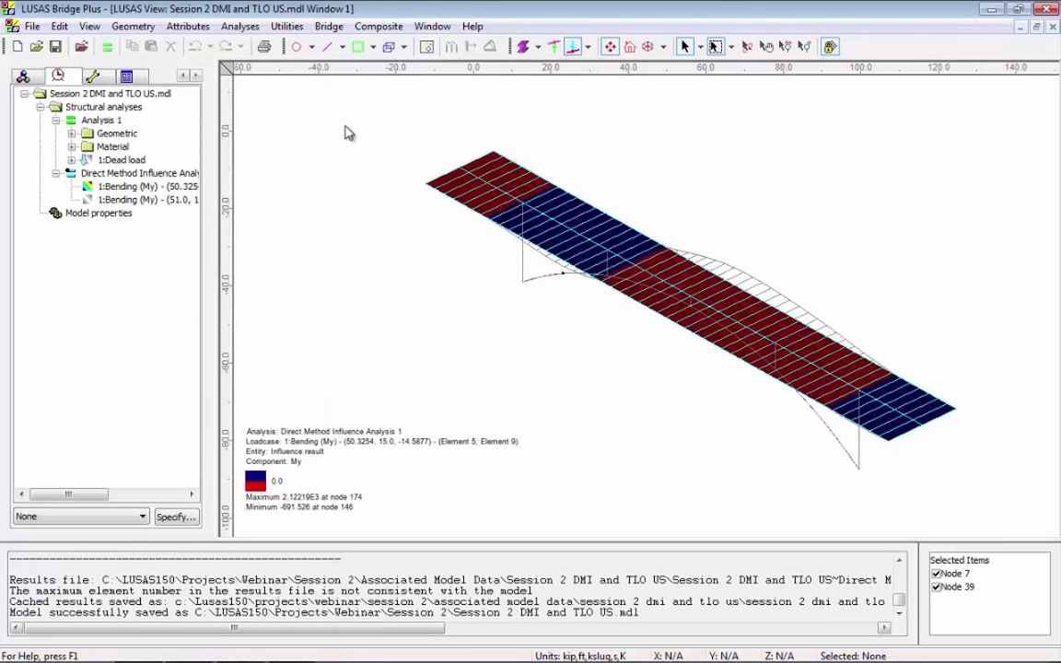
{"action": "left_click", "coordinate": [28, 78]}
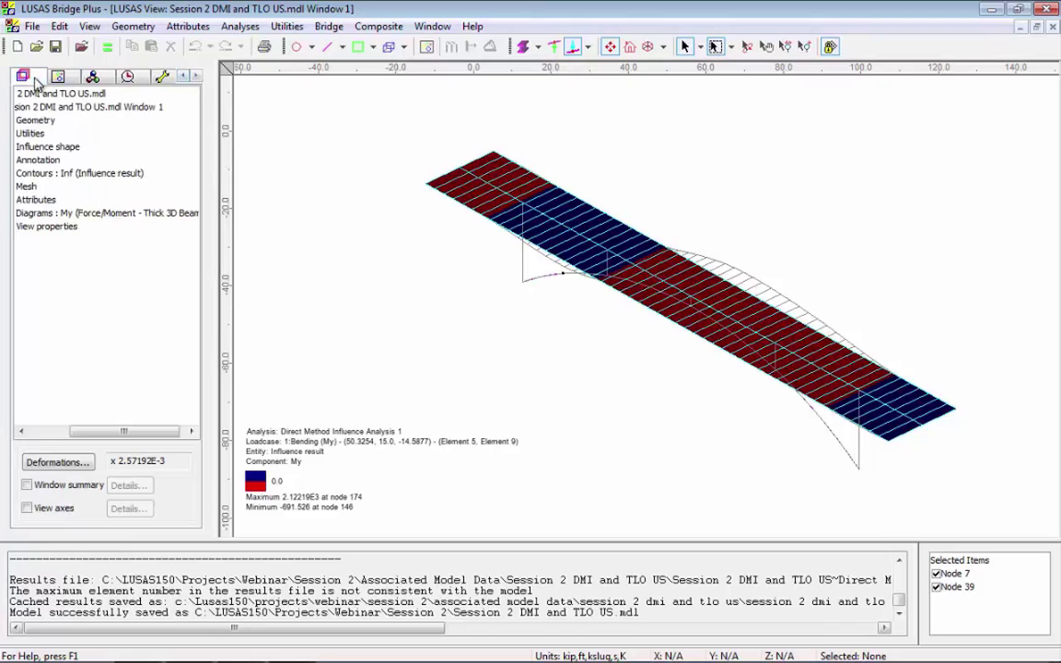
{"action": "right_click", "coordinate": [33, 188]}
{"action": "left_click", "coordinate": [78, 261]}
{"action": "left_click", "coordinate": [746, 46]}
{"action": "left_click_drag", "start_coordinate": [594, 192], "coordinate": [571, 343]}
{"action": "key", "text": "Escape"}
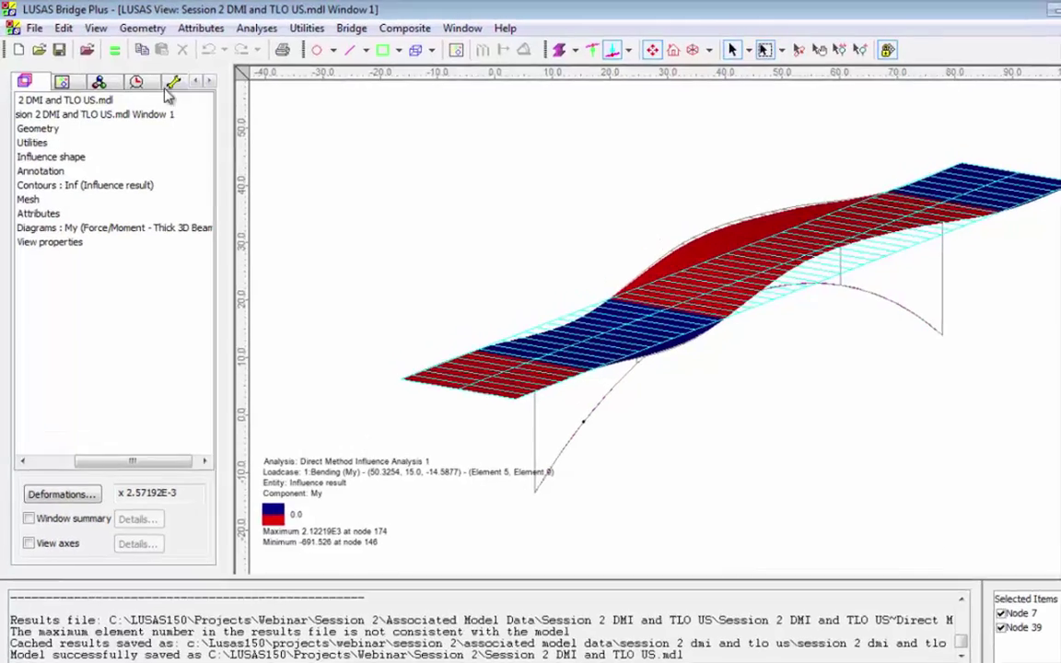
{"action": "left_click", "coordinate": [127, 76]}
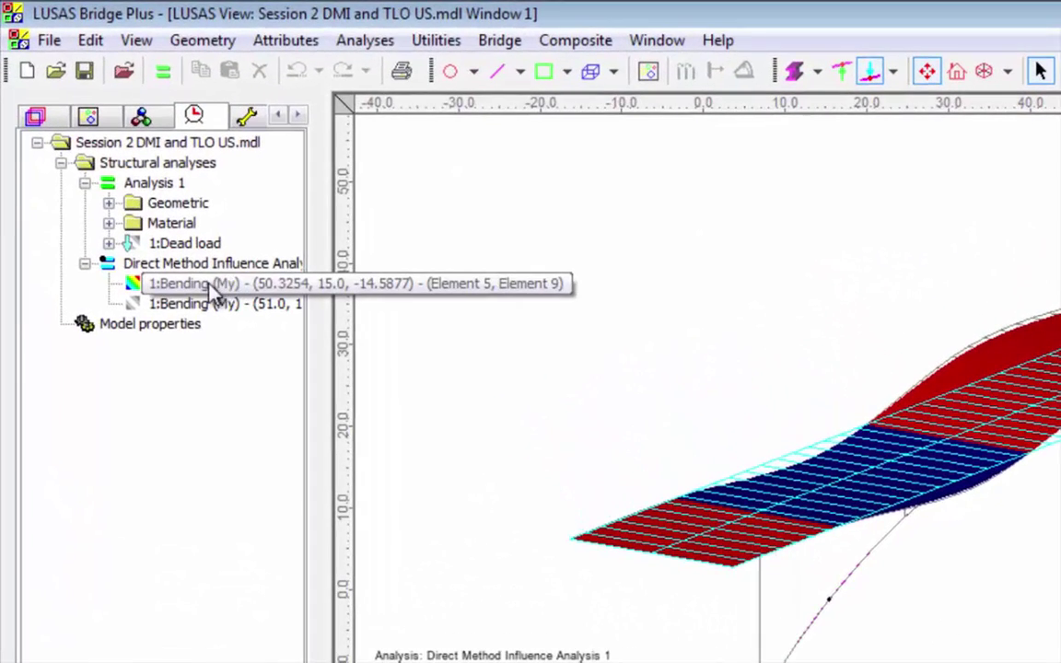
Step: Select the assignment of the first 1:Bending (My) loadcase
{"action": "right_click", "coordinate": [221, 290]}
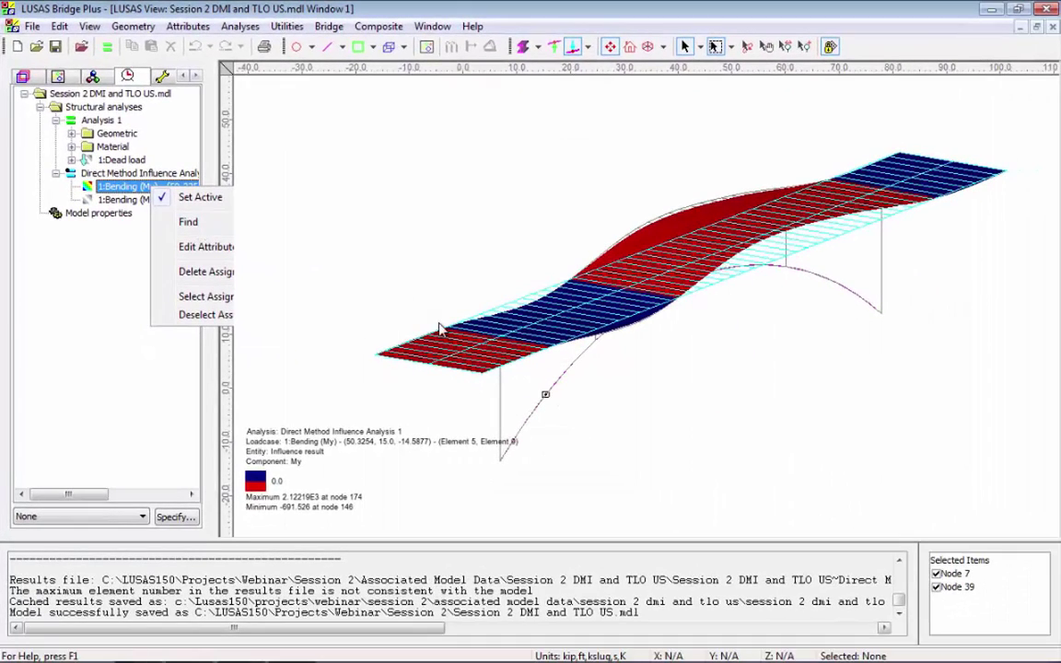
{"action": "left_click", "coordinate": [498, 361]}
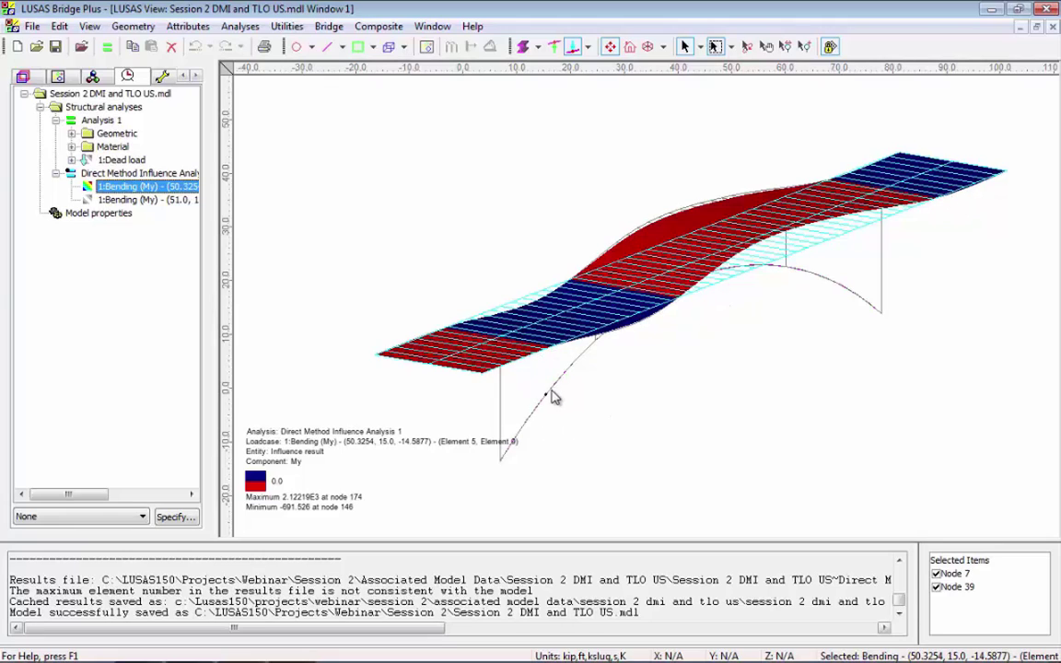
{"action": "mouse_move", "coordinate": [546, 401]}
Step: Activate the second Bending (My) loadcase, find its nodes, and clear the selection
{"action": "right_click", "coordinate": [138, 200]}
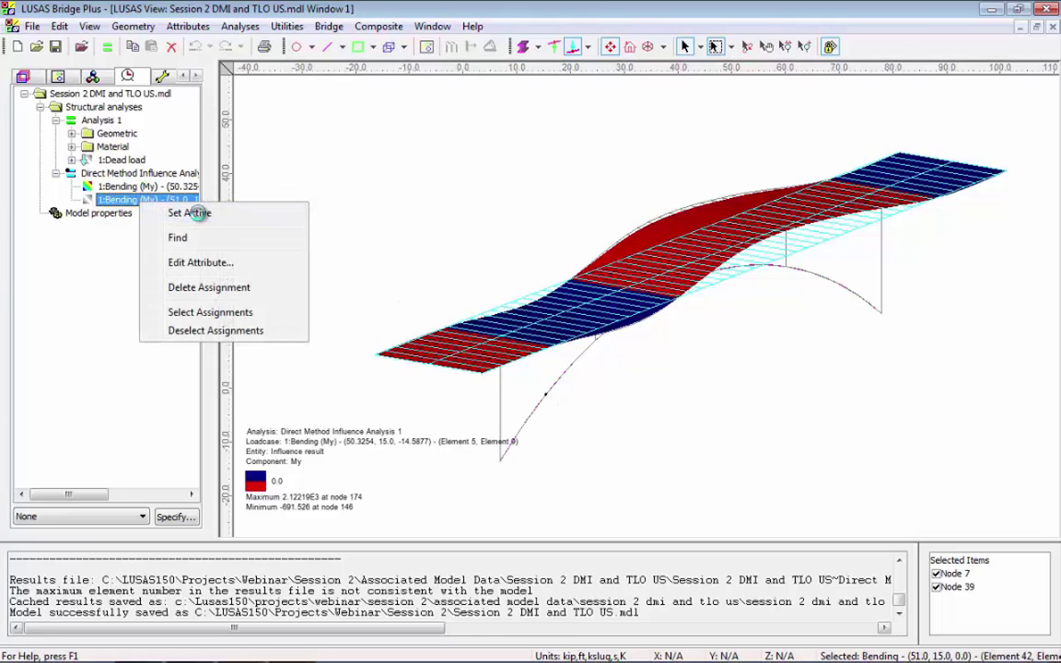
{"action": "left_click", "coordinate": [200, 216]}
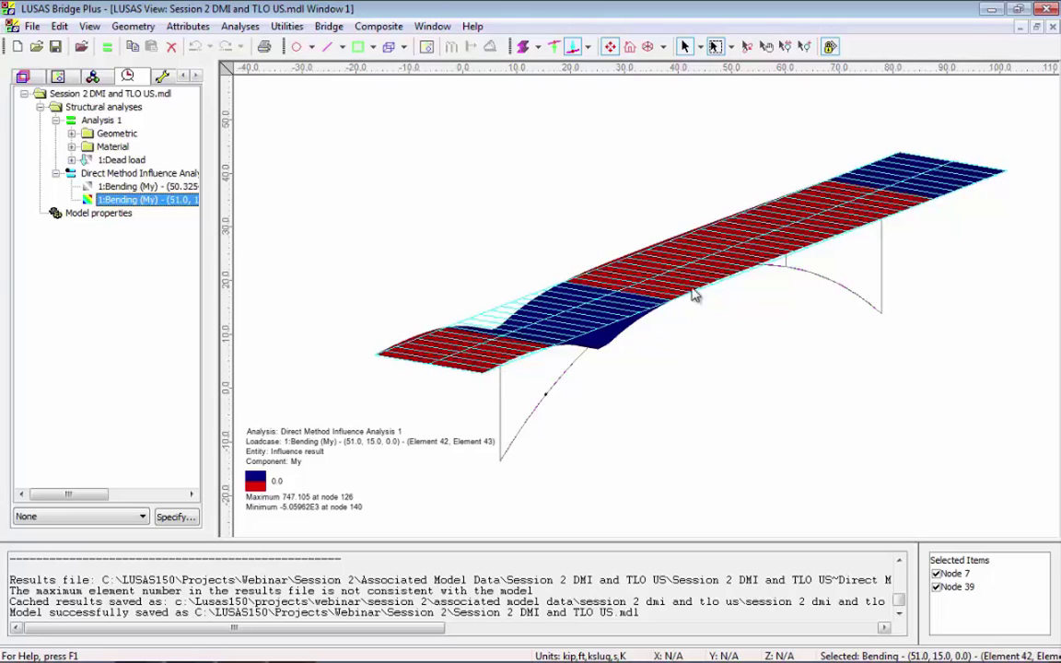
{"action": "right_click", "coordinate": [175, 201]}
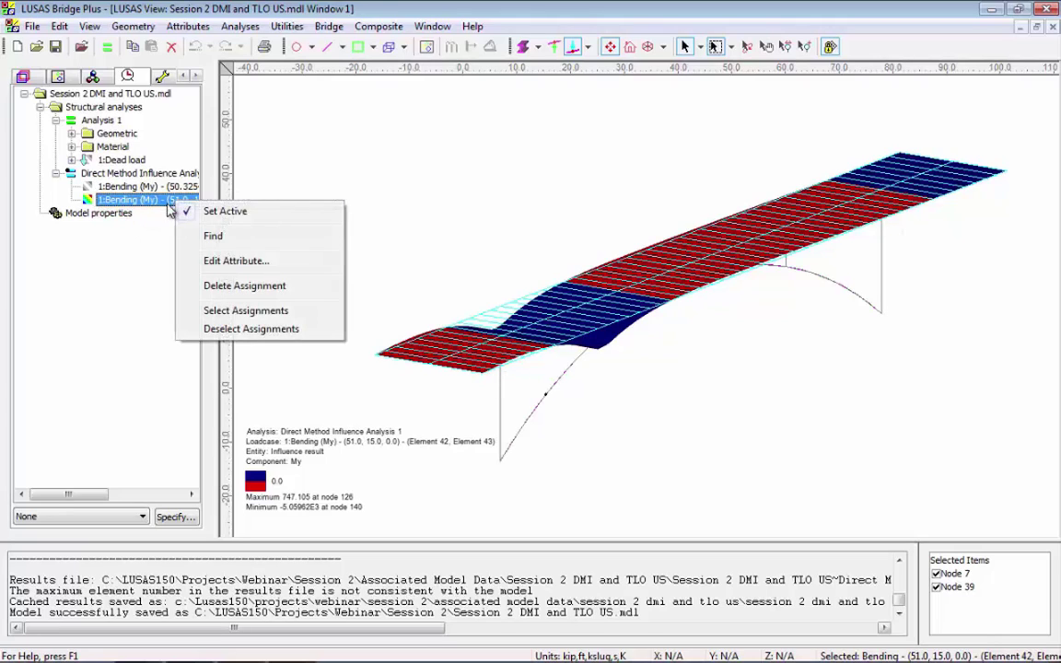
{"action": "left_click", "coordinate": [224, 239]}
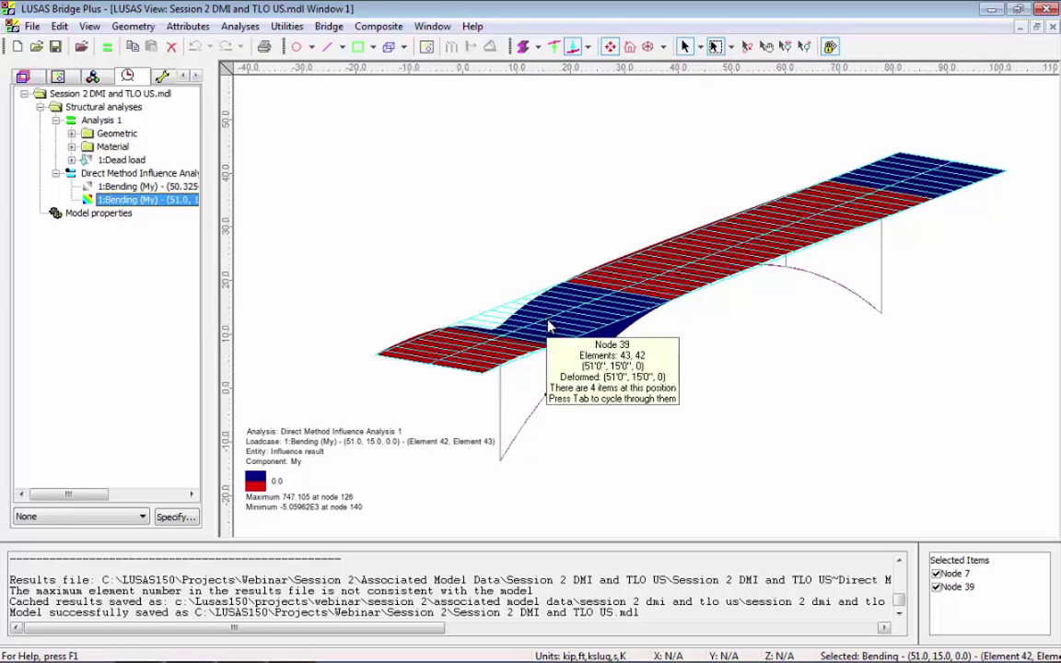
{"action": "left_click", "coordinate": [247, 209]}
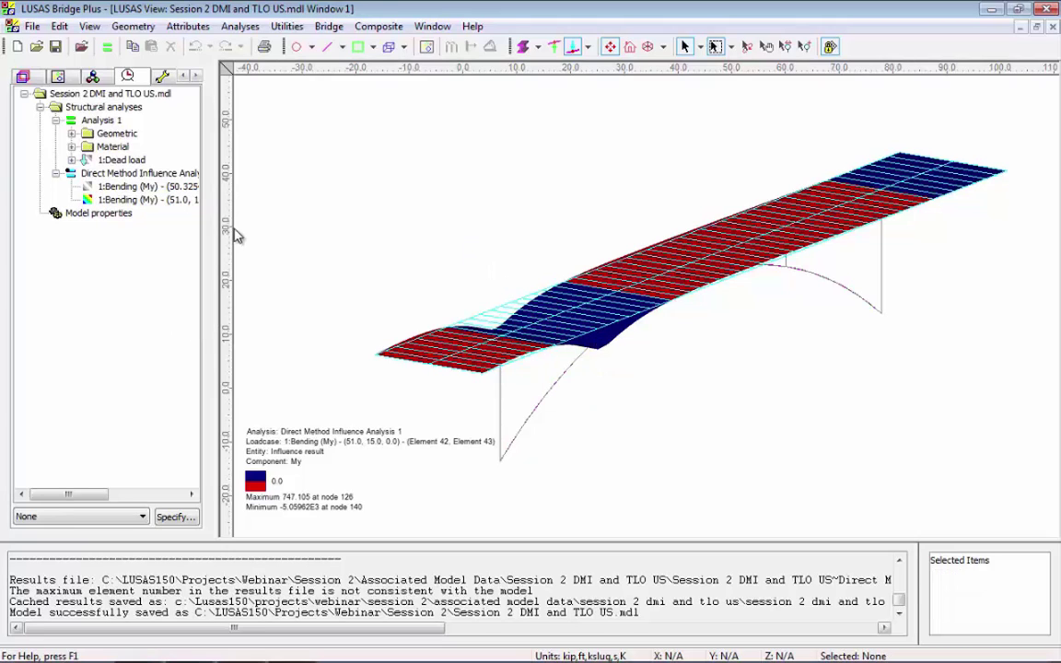
Step: Define direct method influence 'Axial' for Thick 3D Beam component Fx with automatic averaging
{"action": "left_click", "coordinate": [187, 26]}
{"action": "mouse_move", "coordinate": [281, 268]}
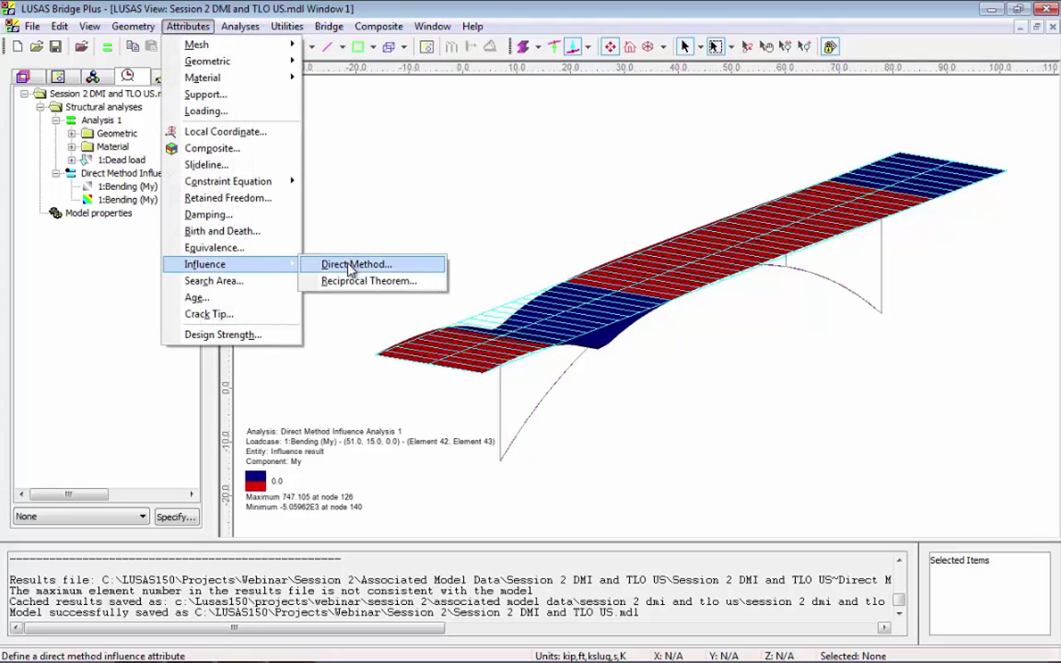
{"action": "left_click", "coordinate": [342, 263]}
{"action": "left_click", "coordinate": [659, 227]}
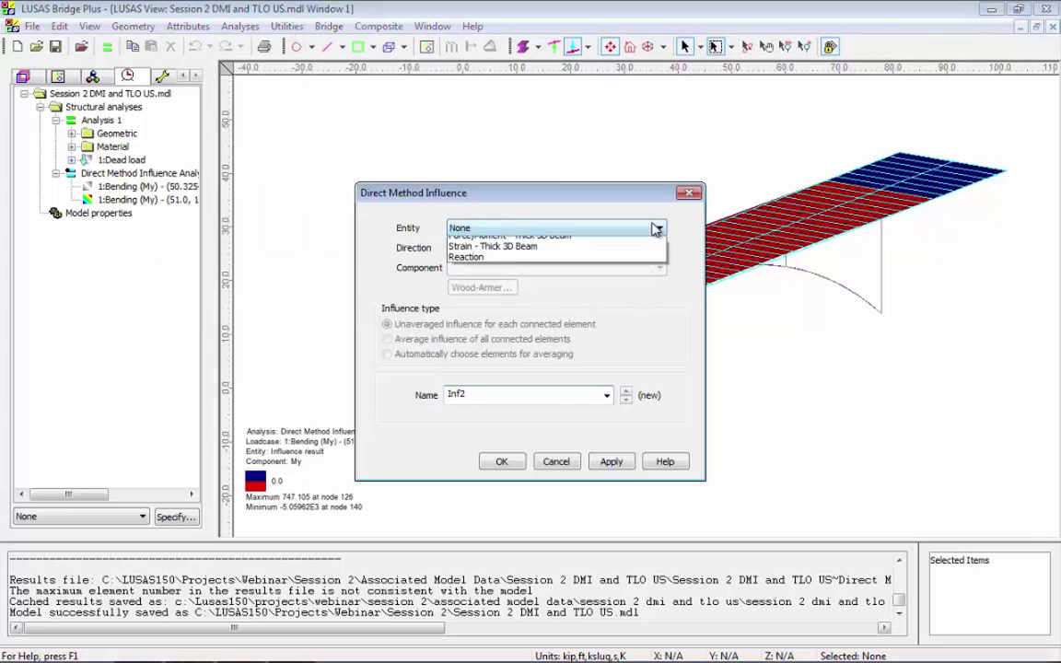
{"action": "left_click", "coordinate": [632, 262]}
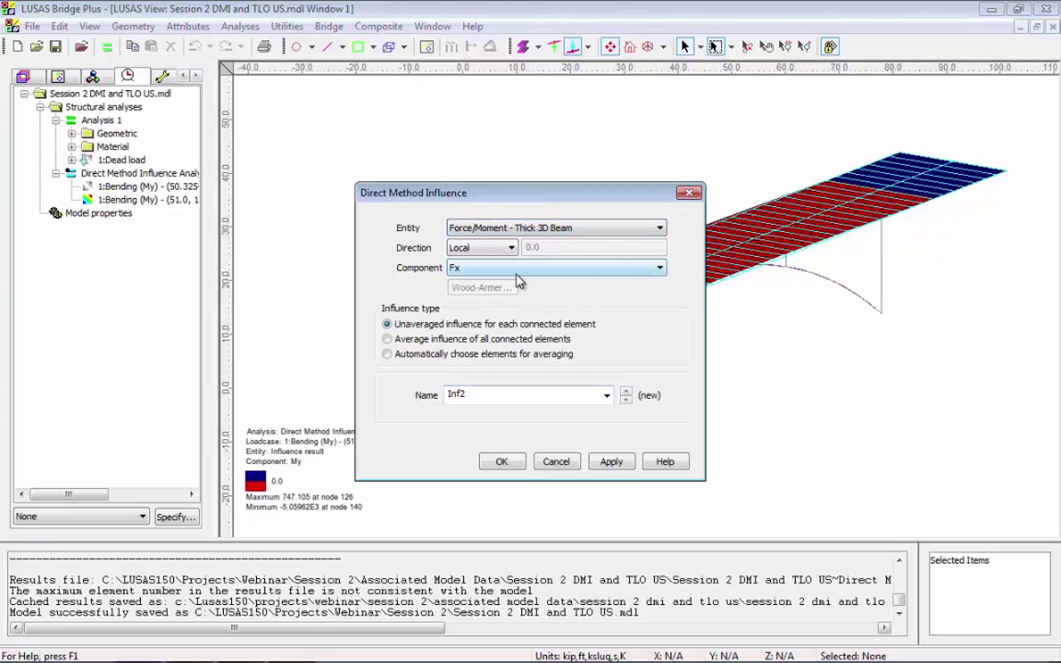
{"action": "left_click", "coordinate": [387, 353]}
{"action": "double_click", "coordinate": [502, 395]}
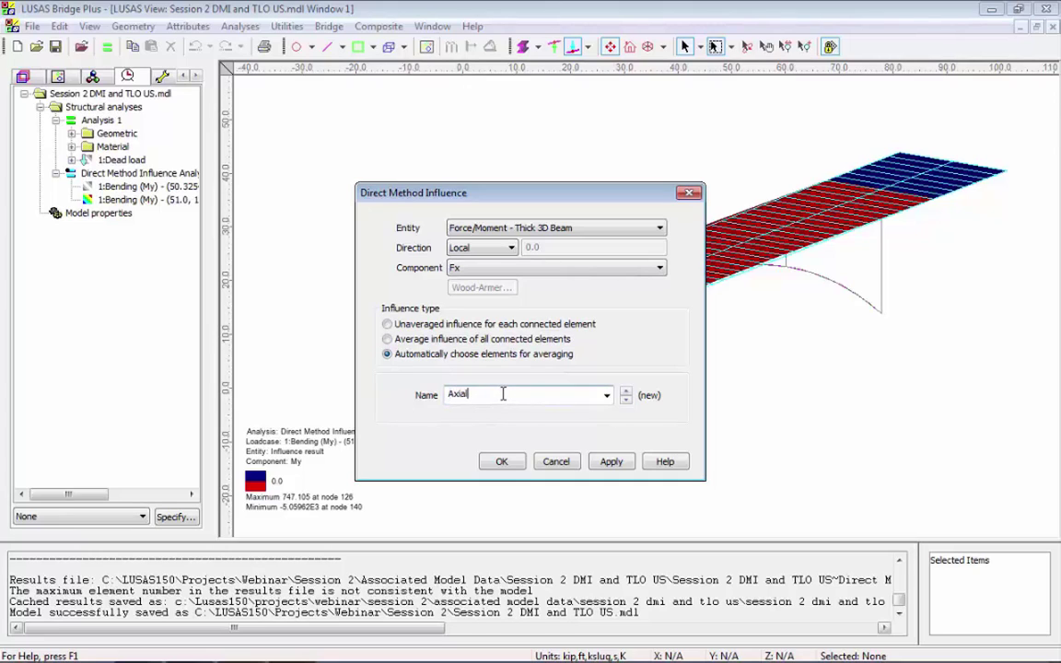
{"action": "left_click", "coordinate": [502, 461]}
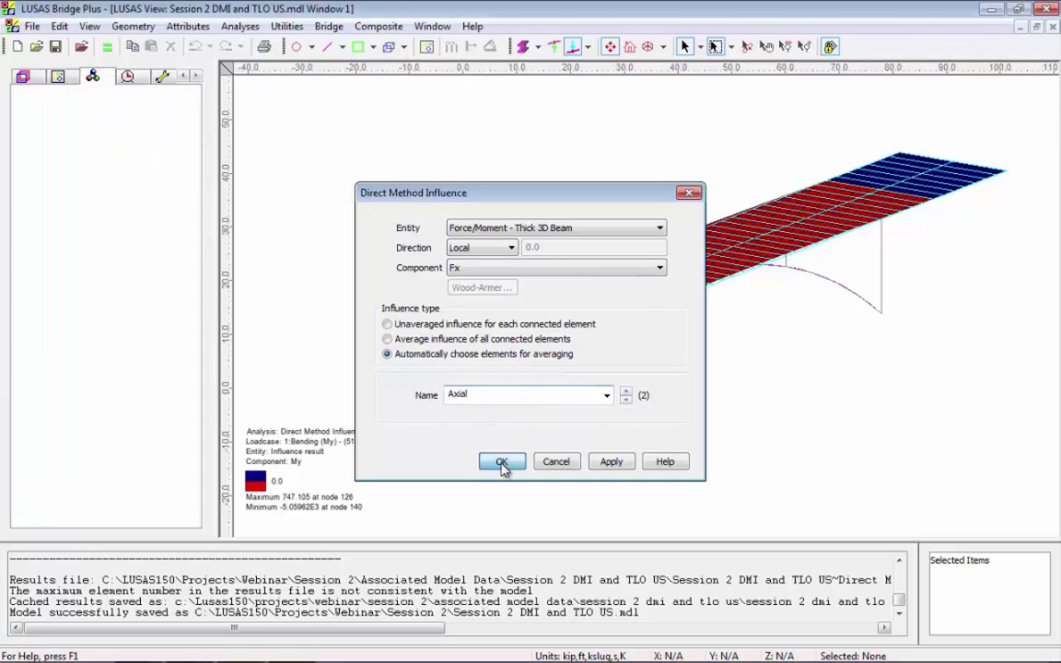
Step: Assign the 2:Axial (Fx) influence to Node 1 at the pier base
{"action": "left_click_drag", "start_coordinate": [478, 445], "coordinate": [506, 474]}
{"action": "left_click_drag", "start_coordinate": [118, 358], "coordinate": [357, 339]}
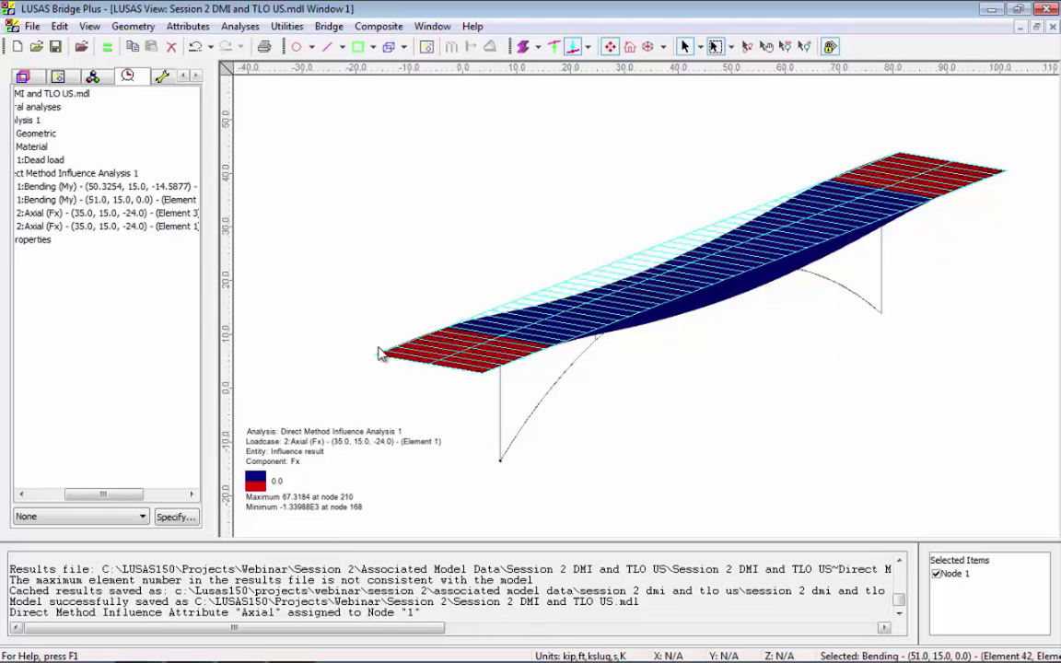
{"action": "left_click_drag", "start_coordinate": [114, 500], "coordinate": [98, 500]}
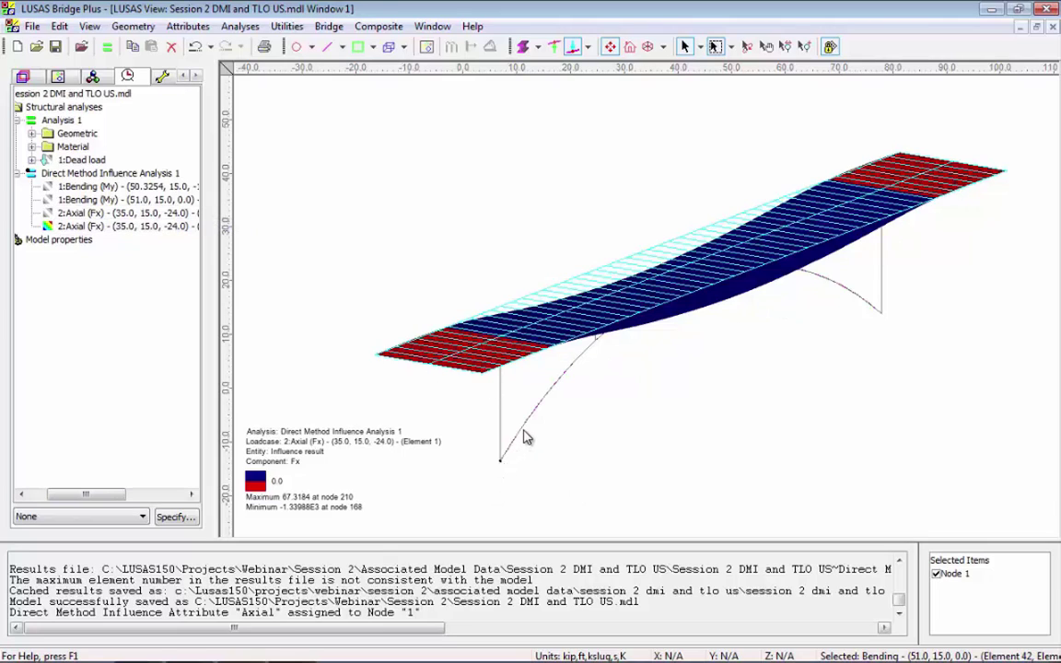
Step: Select the arch and pier lines and activate the 2:Axial (Fx) loadcase for Element 3
{"action": "left_click", "coordinate": [504, 457]}
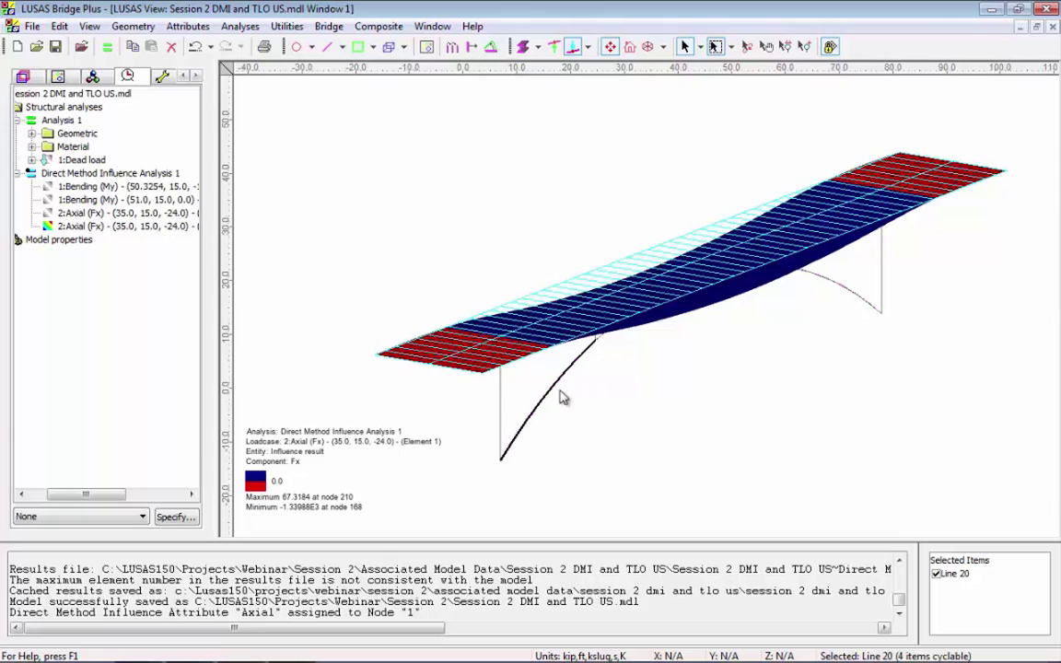
{"action": "left_click", "coordinate": [501, 419]}
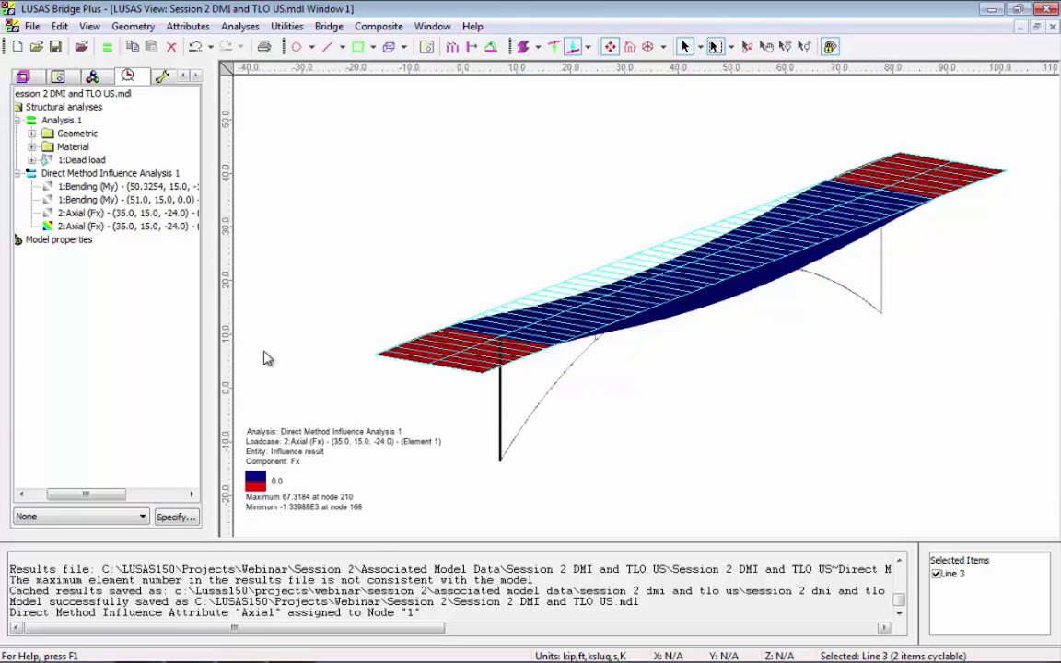
{"action": "right_click", "coordinate": [179, 214]}
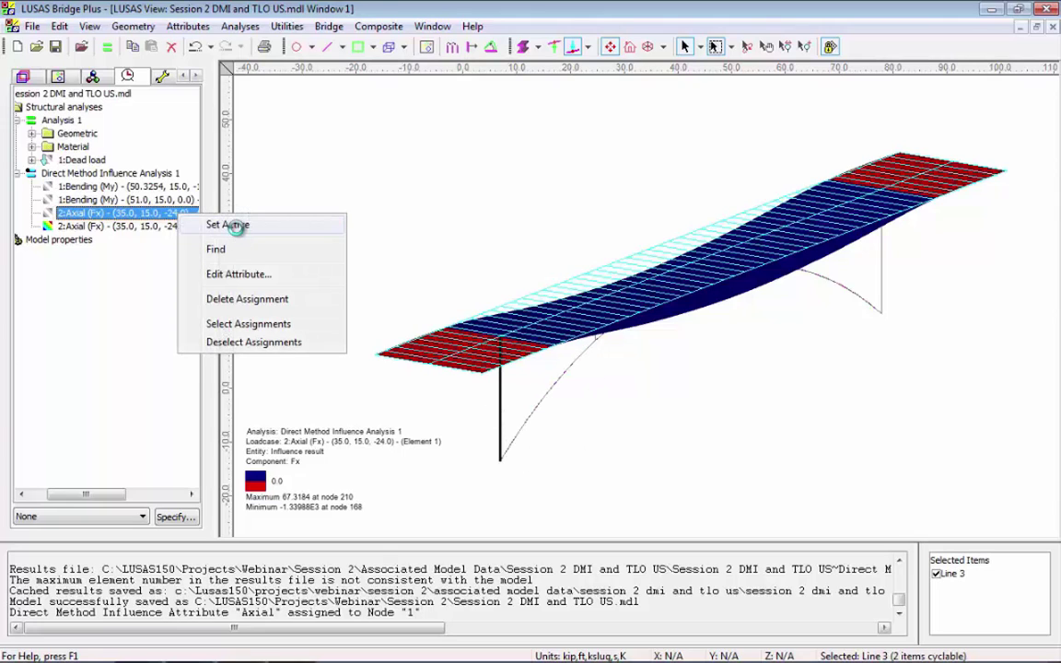
{"action": "left_click", "coordinate": [237, 224]}
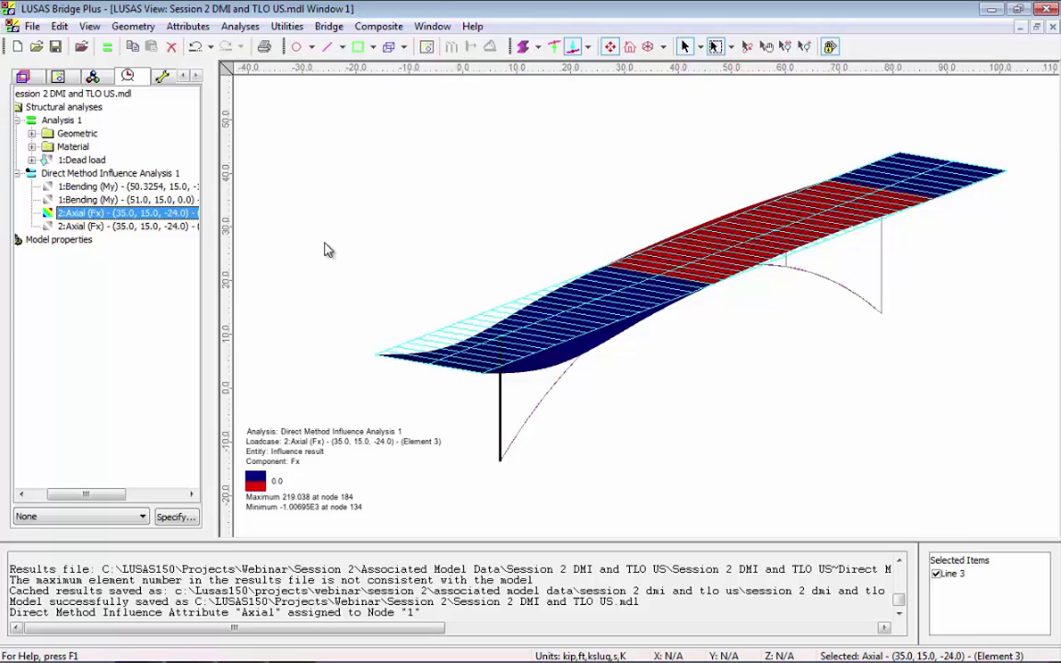
Step: Start a user-defined result with entity Force/Moment - Thick 3D Beam
{"action": "left_click", "coordinate": [286, 26]}
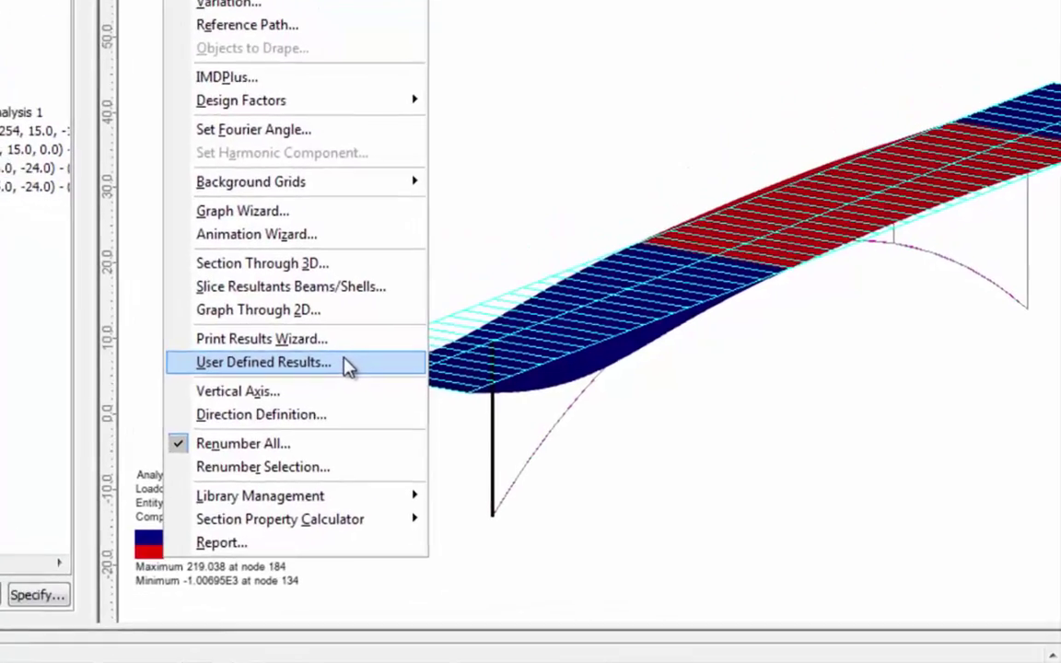
{"action": "left_click", "coordinate": [395, 351]}
{"action": "left_click", "coordinate": [336, 135]}
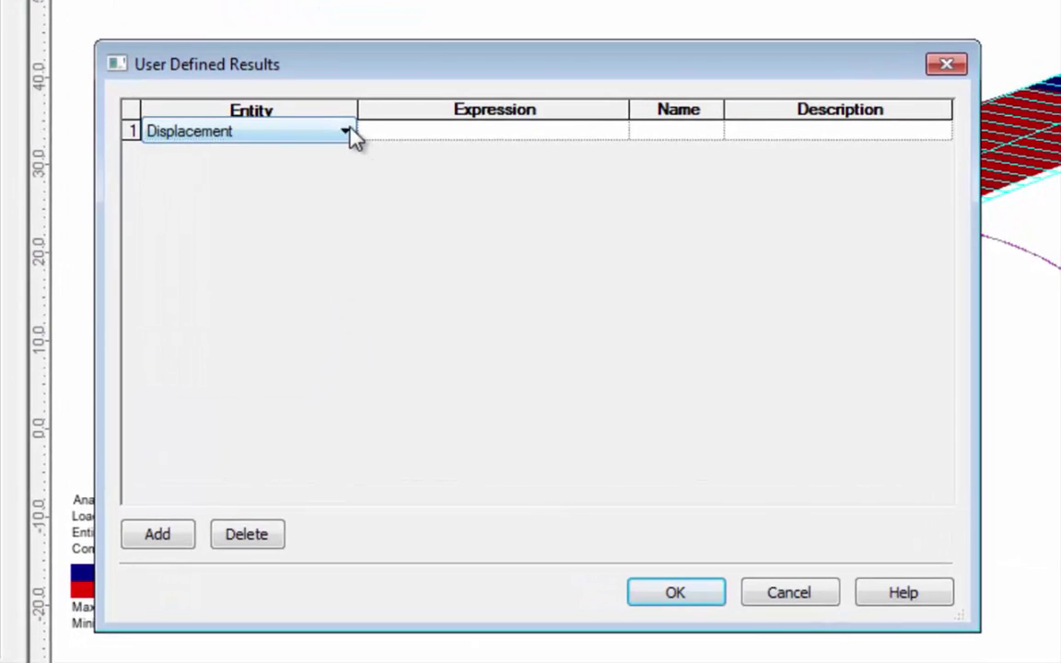
{"action": "left_click", "coordinate": [347, 132]}
{"action": "left_click", "coordinate": [343, 173]}
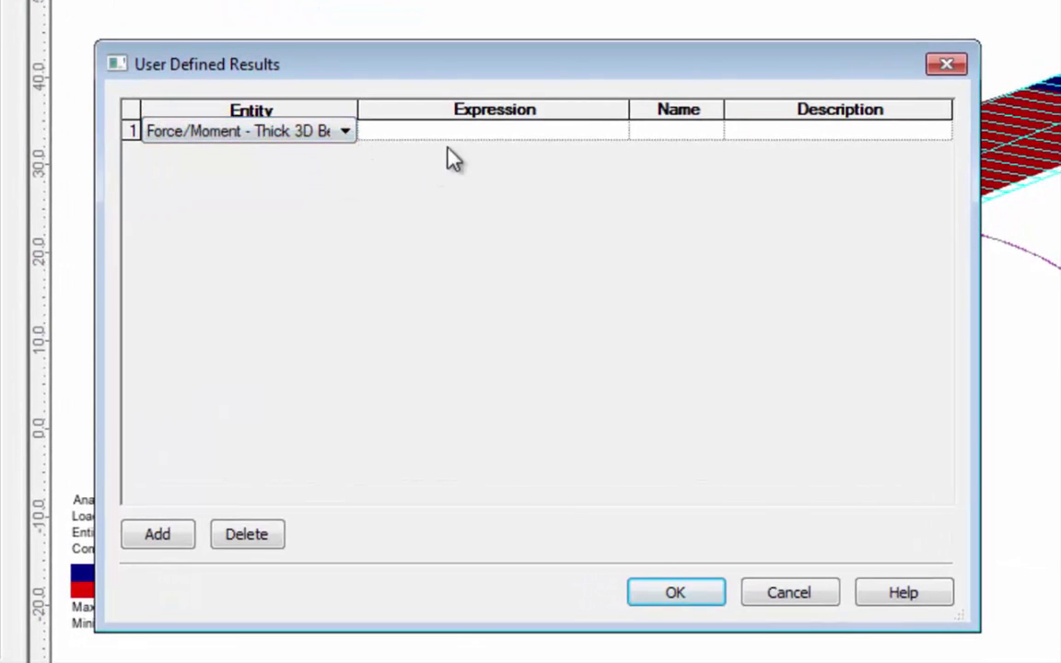
Step: Begin the UDR expression with My/100+
{"action": "left_click", "coordinate": [457, 134]}
{"action": "left_click", "coordinate": [617, 130]}
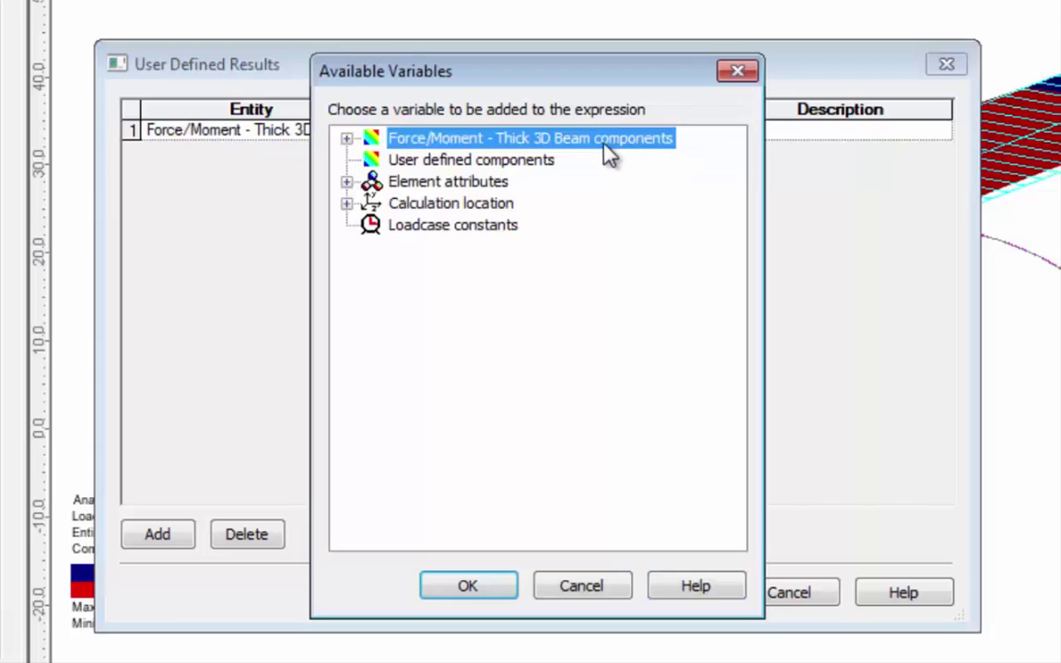
{"action": "left_click", "coordinate": [346, 138]}
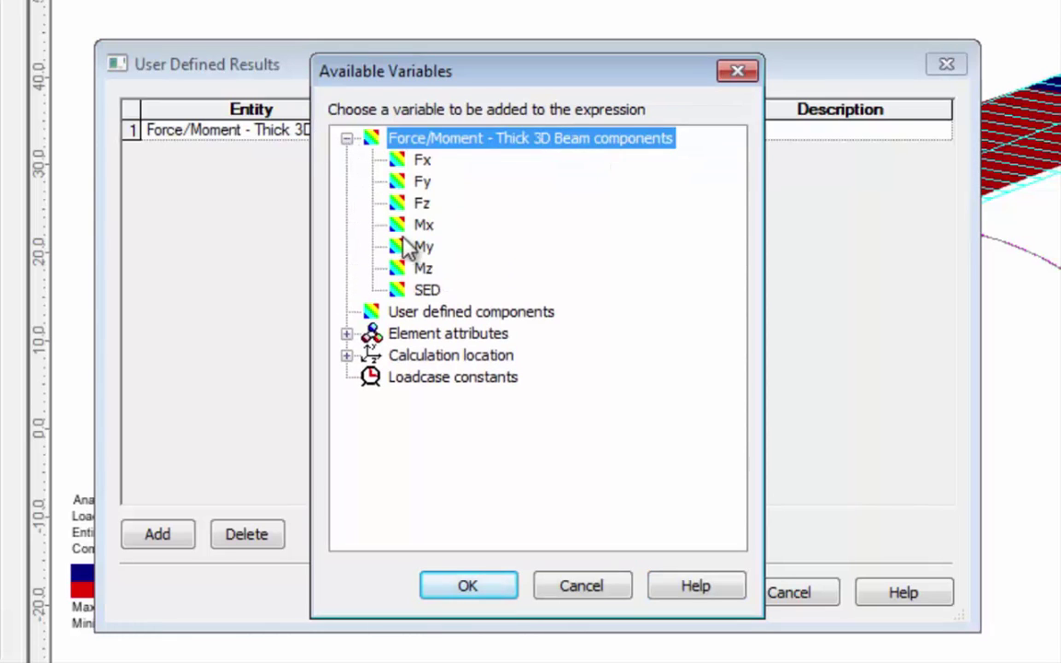
{"action": "left_click", "coordinate": [419, 247]}
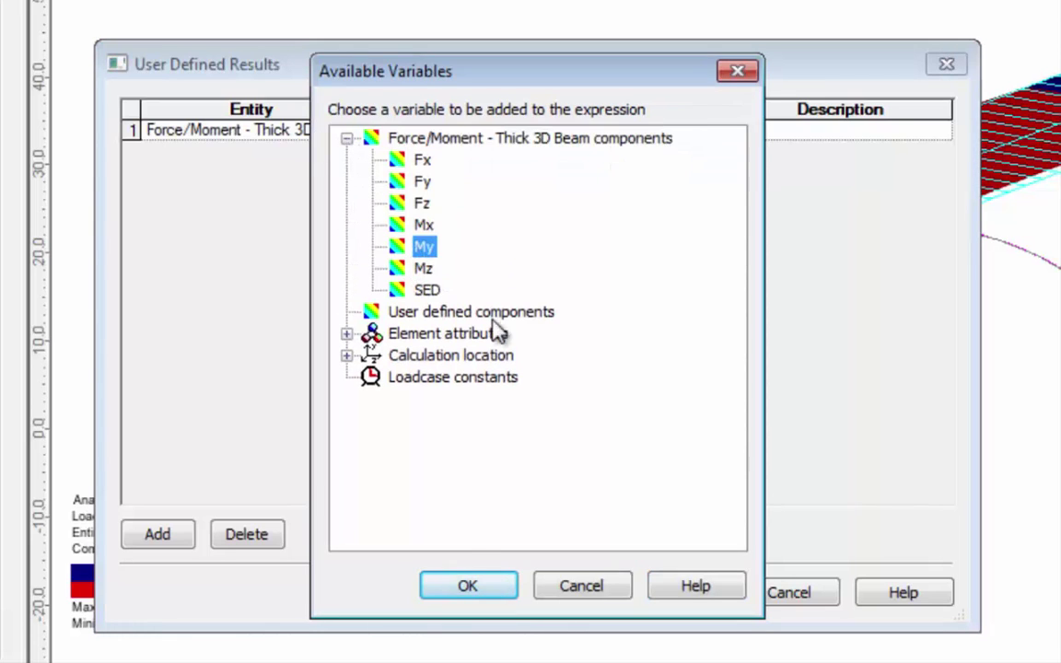
{"action": "left_click", "coordinate": [468, 586]}
{"action": "type", "text": "/1"}
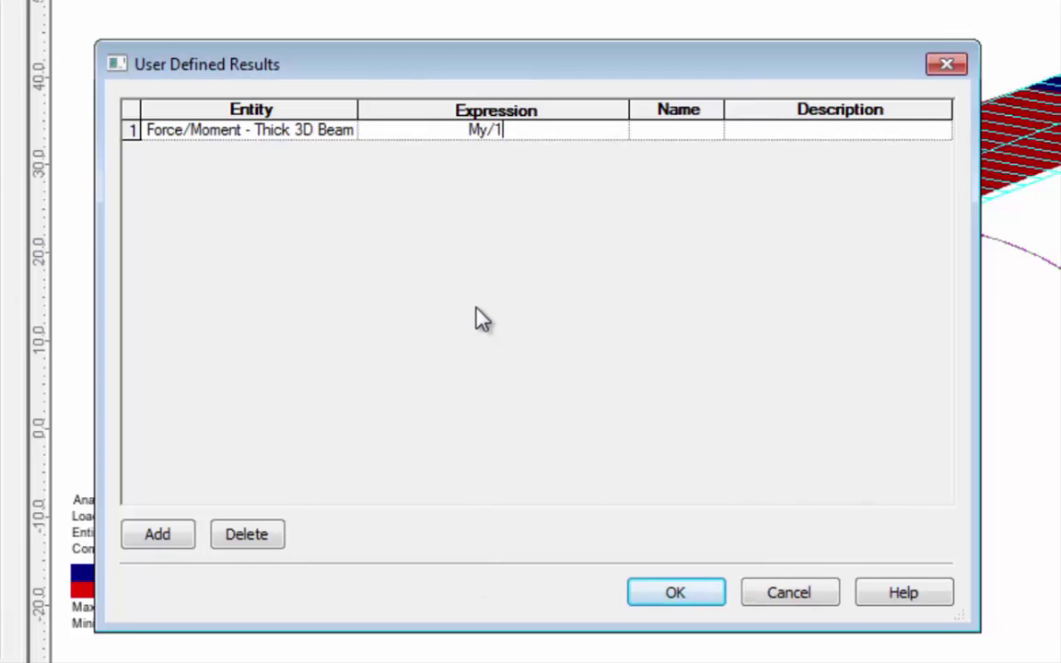
{"action": "type", "text": "00+"}
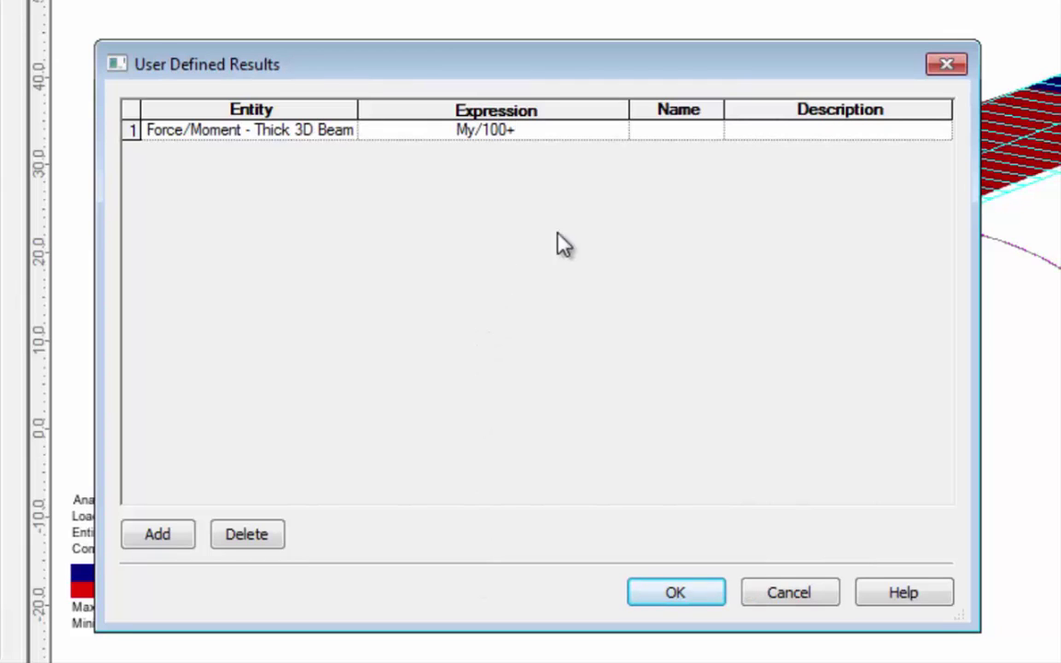
Step: Complete the expression with Fx/500 and name the result UDR
{"action": "left_click", "coordinate": [622, 142]}
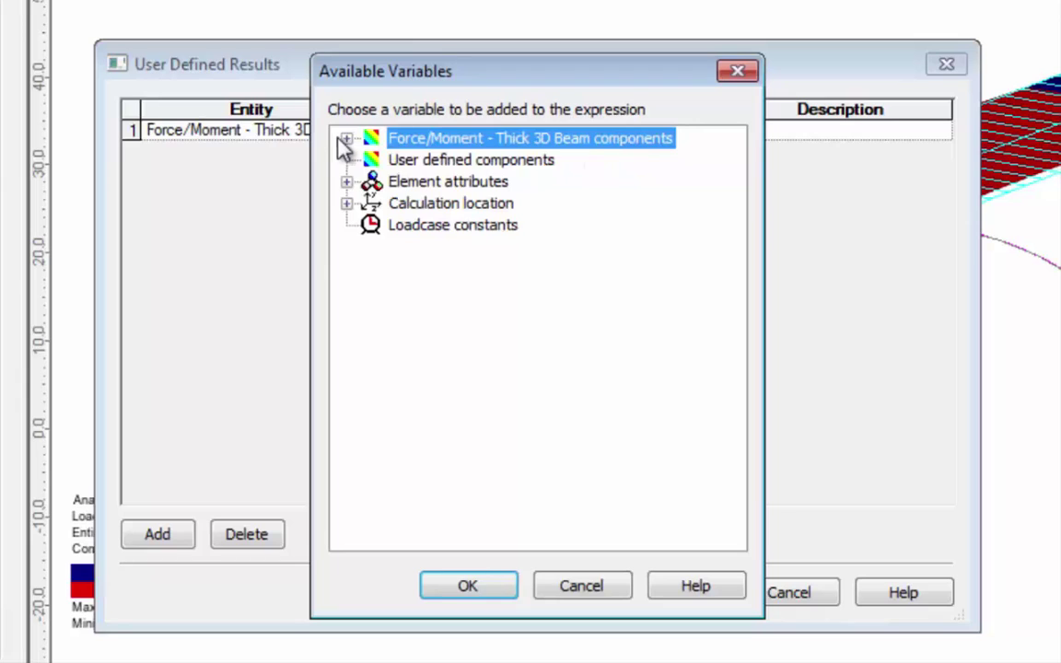
{"action": "left_click", "coordinate": [347, 139]}
{"action": "left_click", "coordinate": [420, 162]}
{"action": "left_click", "coordinate": [468, 586]}
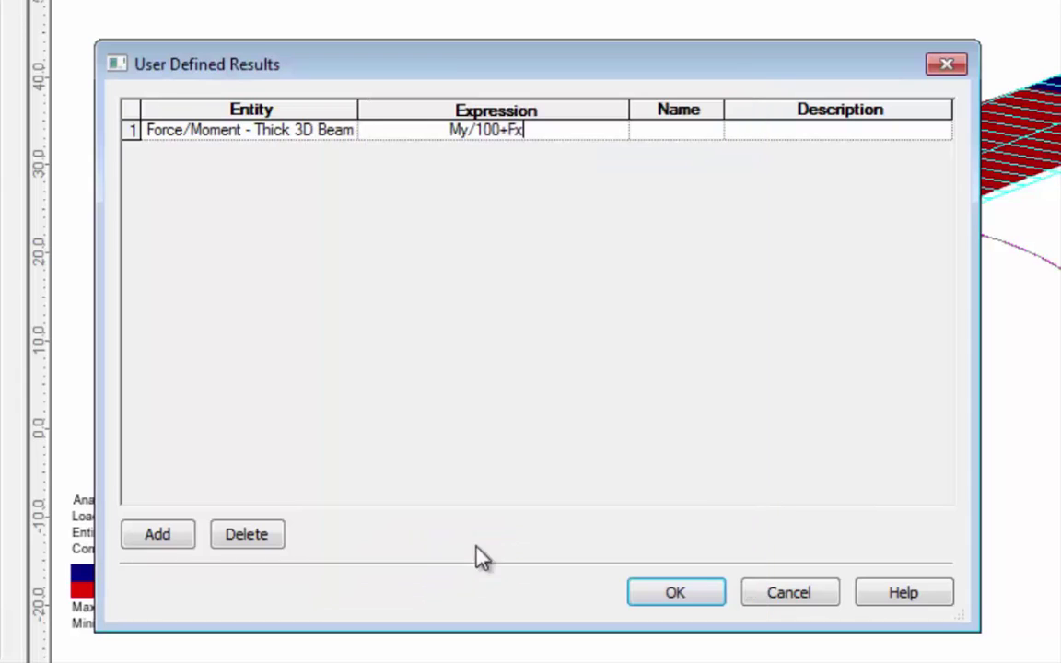
{"action": "type", "text": "/"}
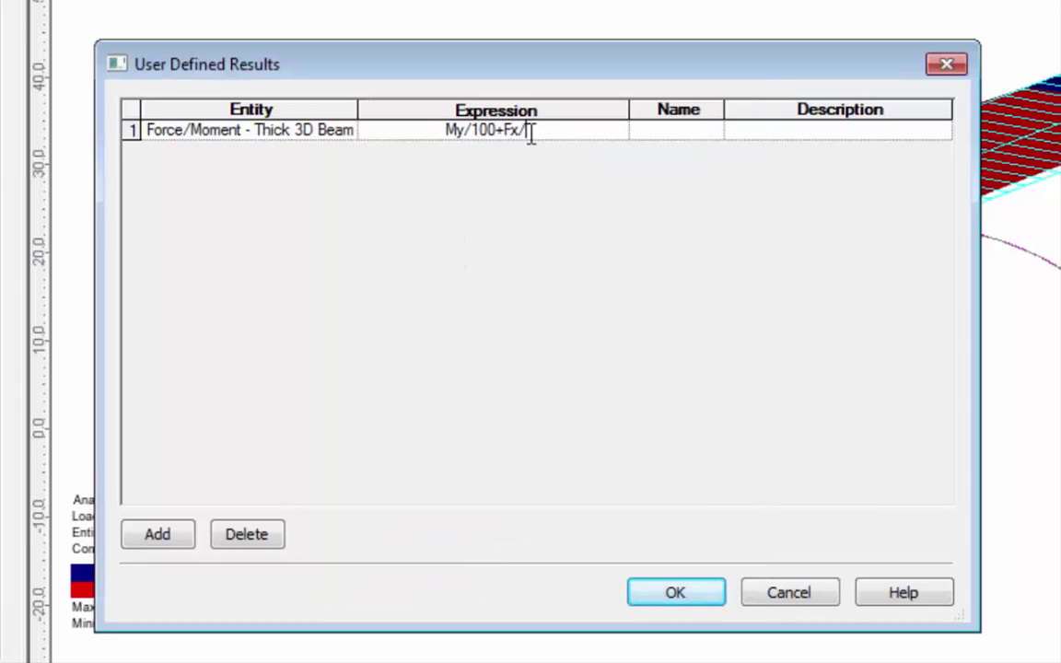
{"action": "type", "text": "500"}
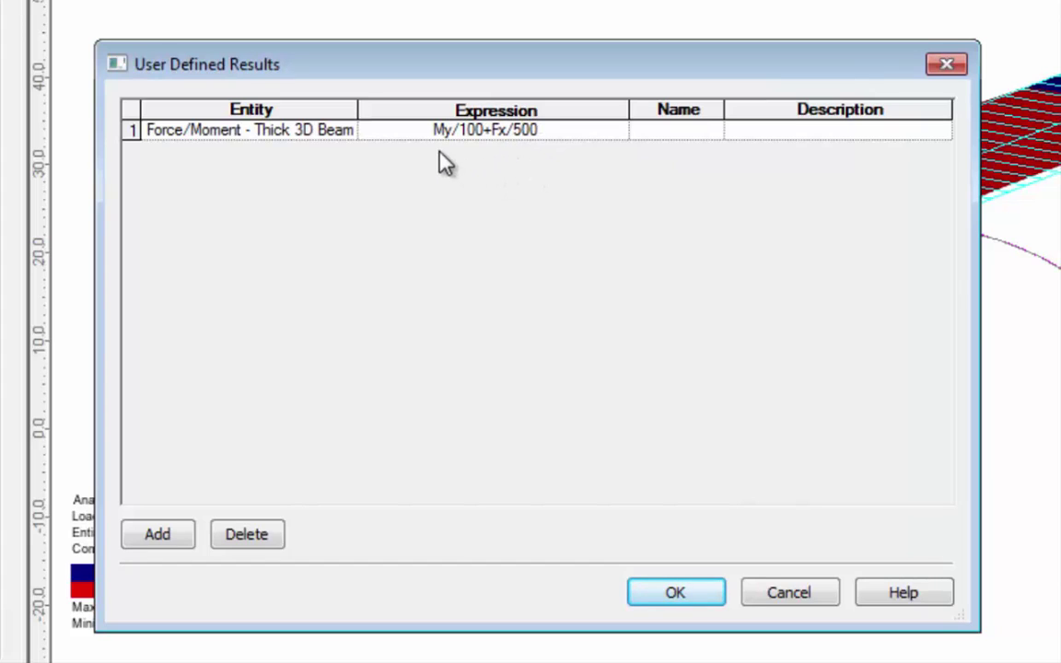
{"action": "left_click", "coordinate": [675, 134]}
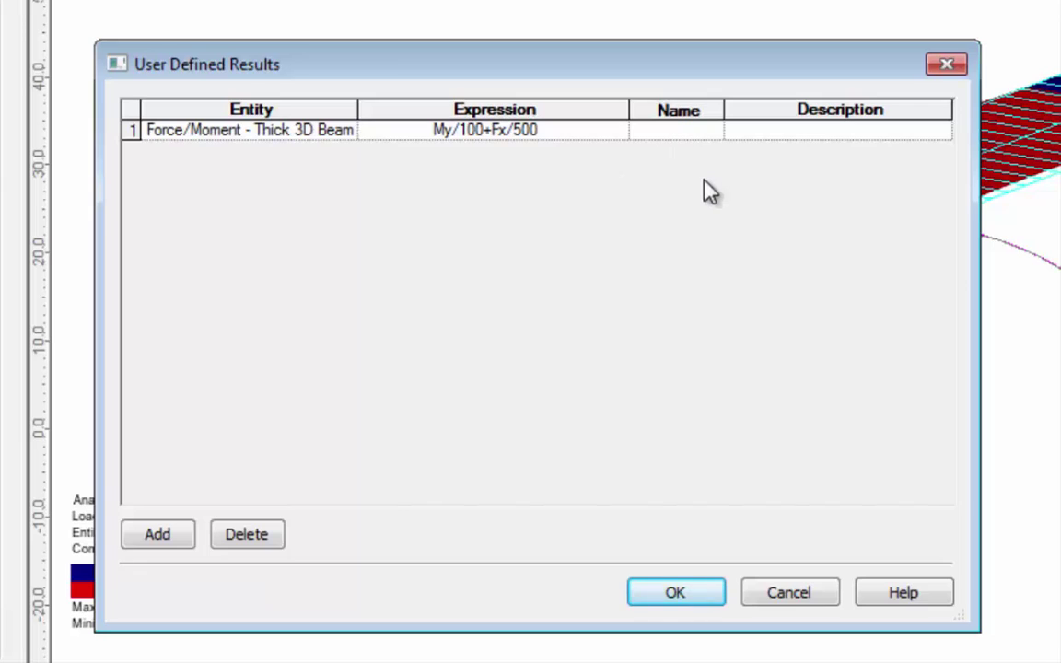
{"action": "type", "text": "UDR"}
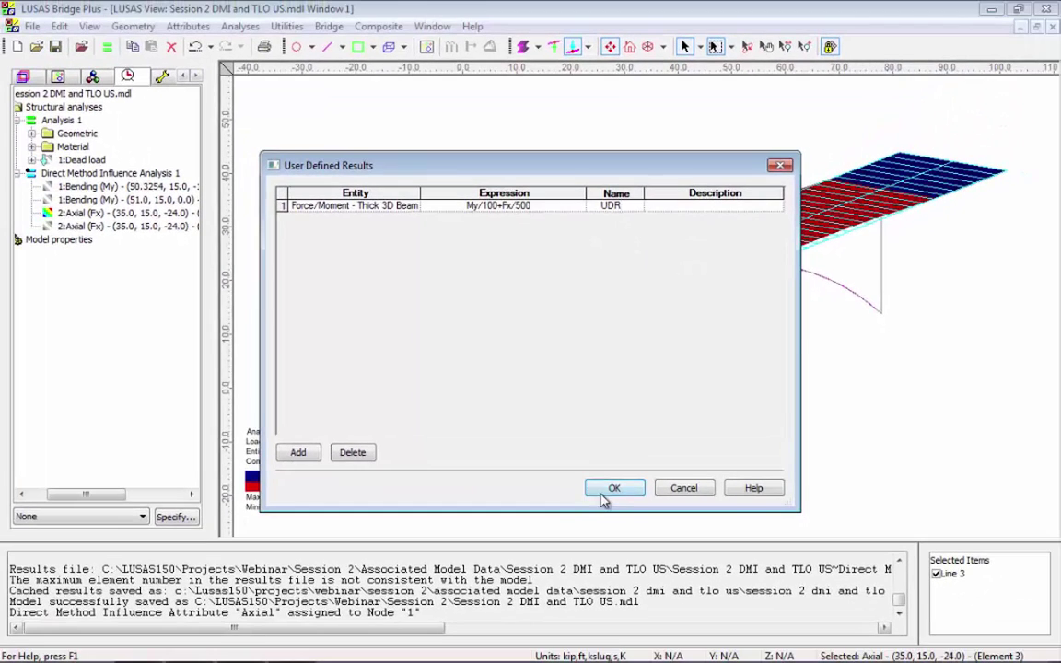
Step: Save UDR and define direct method influence Inf3 for Thick 3D Beam component UDR
{"action": "left_click", "coordinate": [668, 583]}
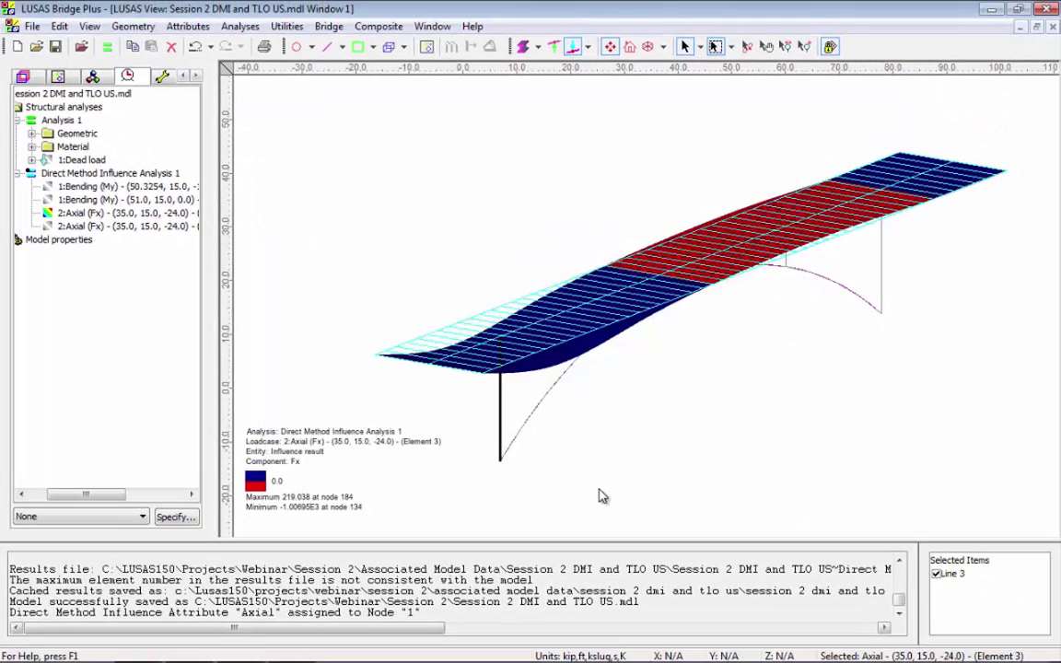
{"action": "left_click", "coordinate": [188, 26]}
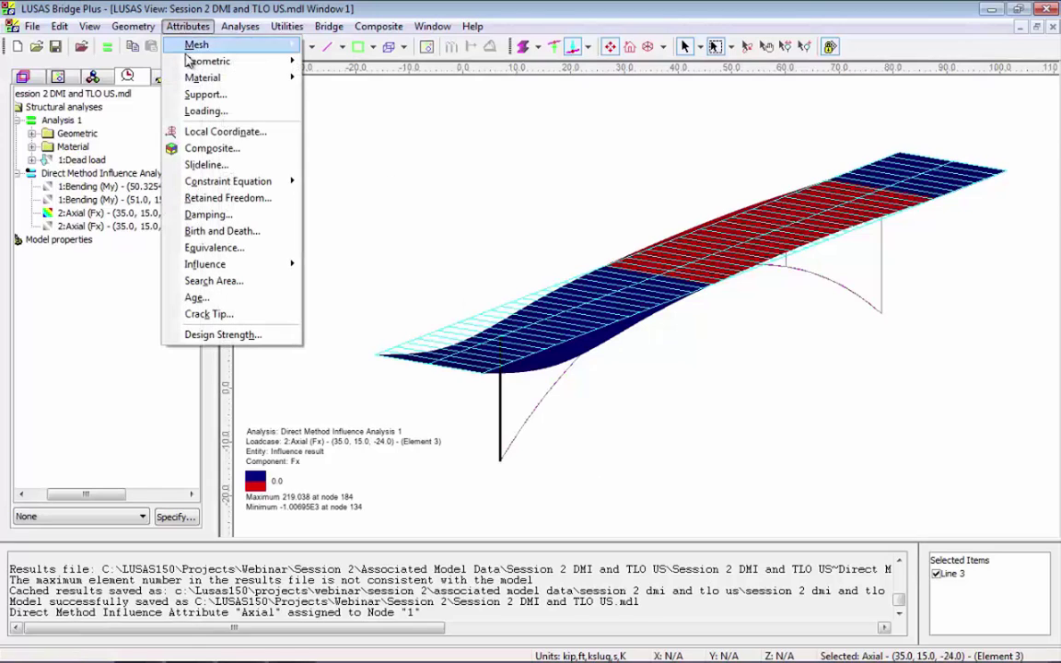
{"action": "mouse_move", "coordinate": [267, 264]}
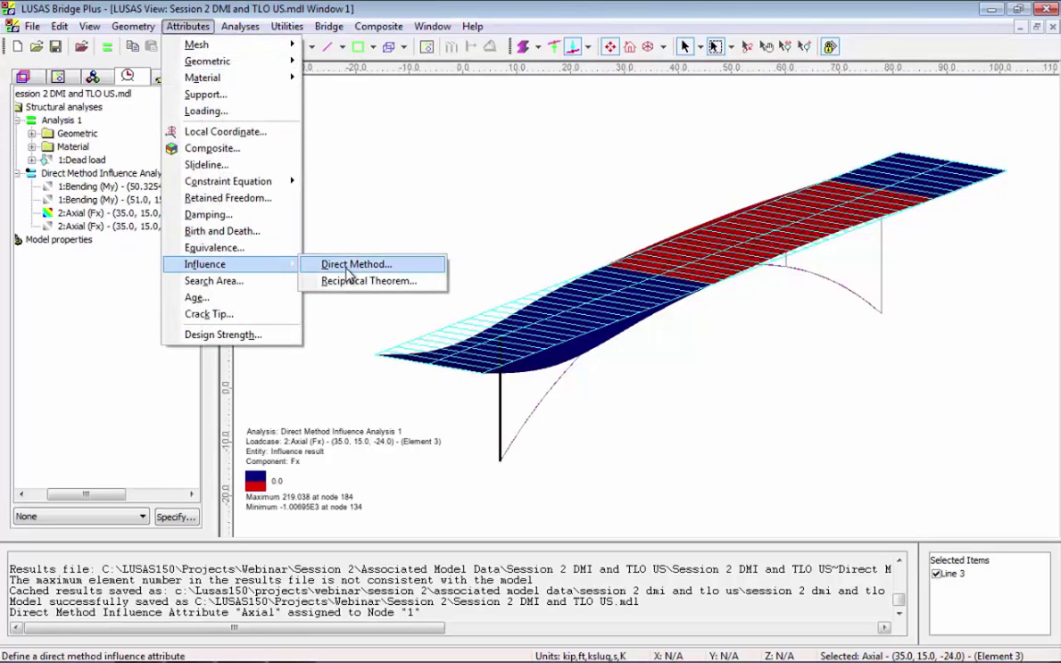
{"action": "left_click", "coordinate": [348, 267]}
{"action": "left_click", "coordinate": [594, 230]}
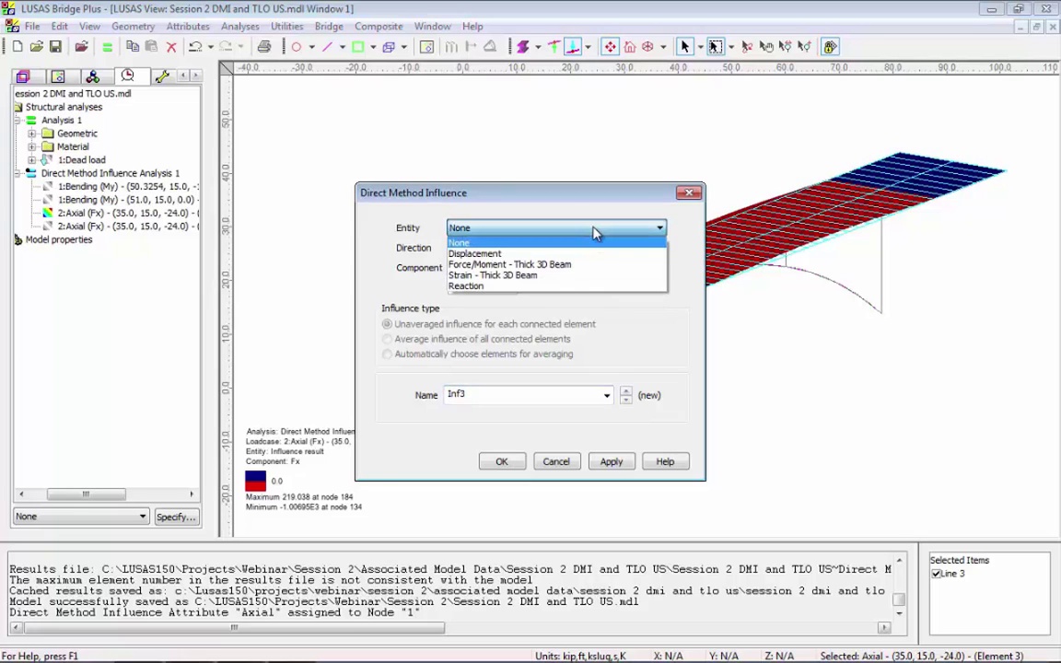
{"action": "left_click", "coordinate": [571, 265]}
{"action": "left_click", "coordinate": [658, 268]}
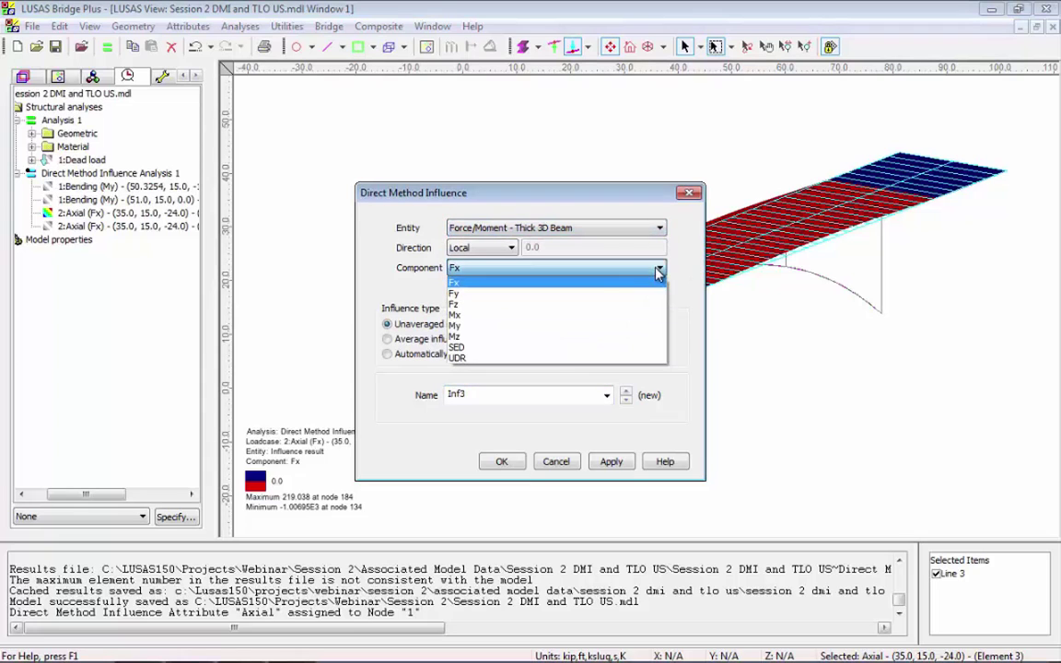
{"action": "left_click", "coordinate": [516, 357]}
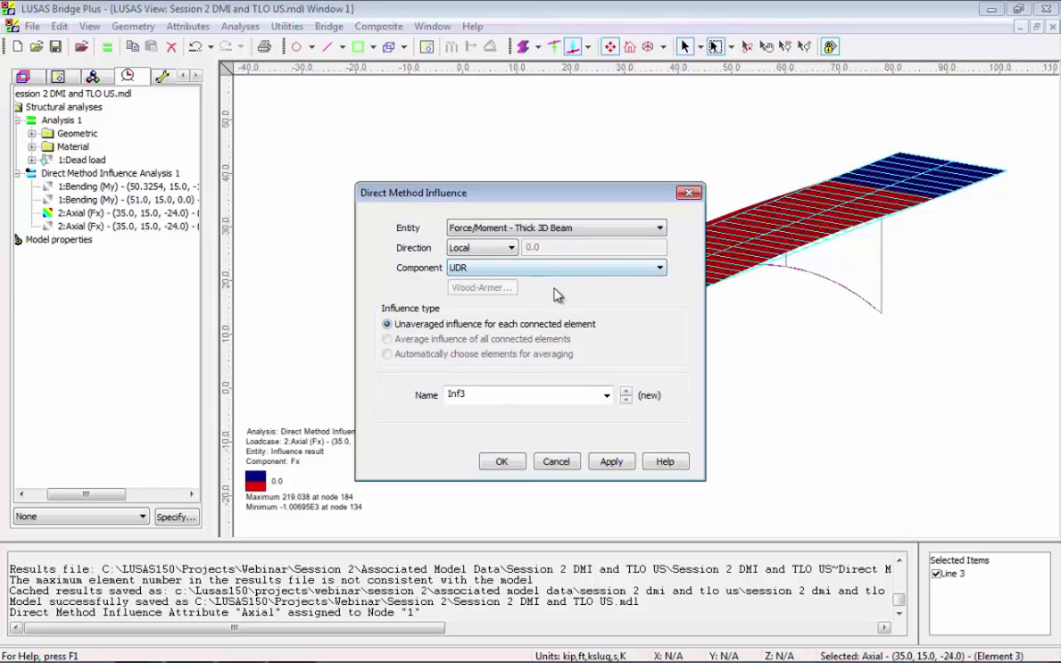
{"action": "left_click", "coordinate": [501, 461]}
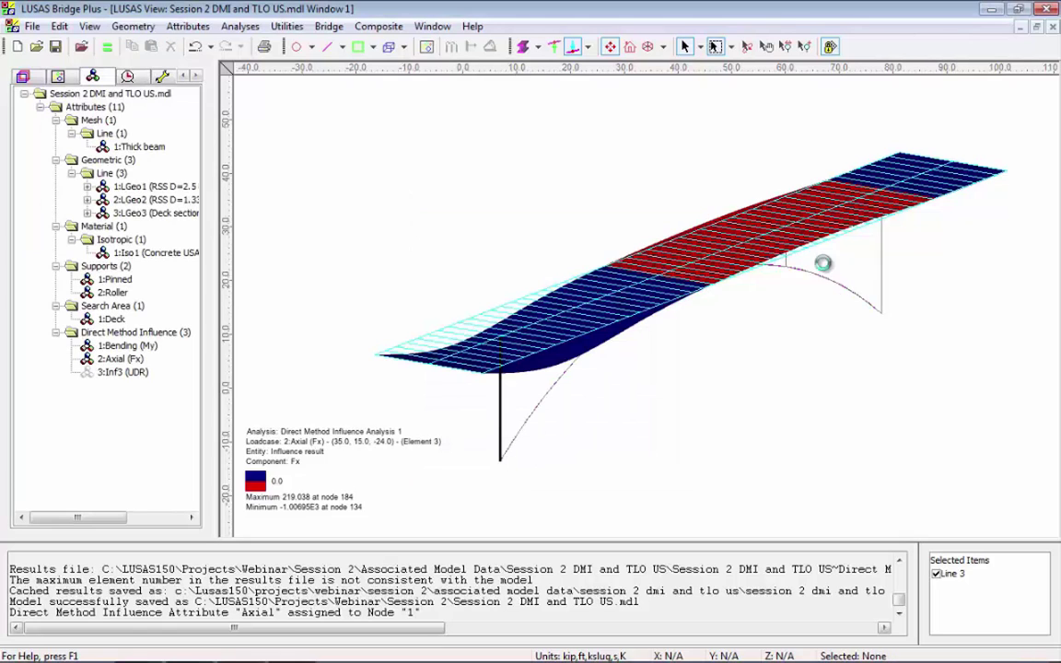
Step: Assign the Inf3 (UDR) influence to Node 8
{"action": "left_click", "coordinate": [832, 296]}
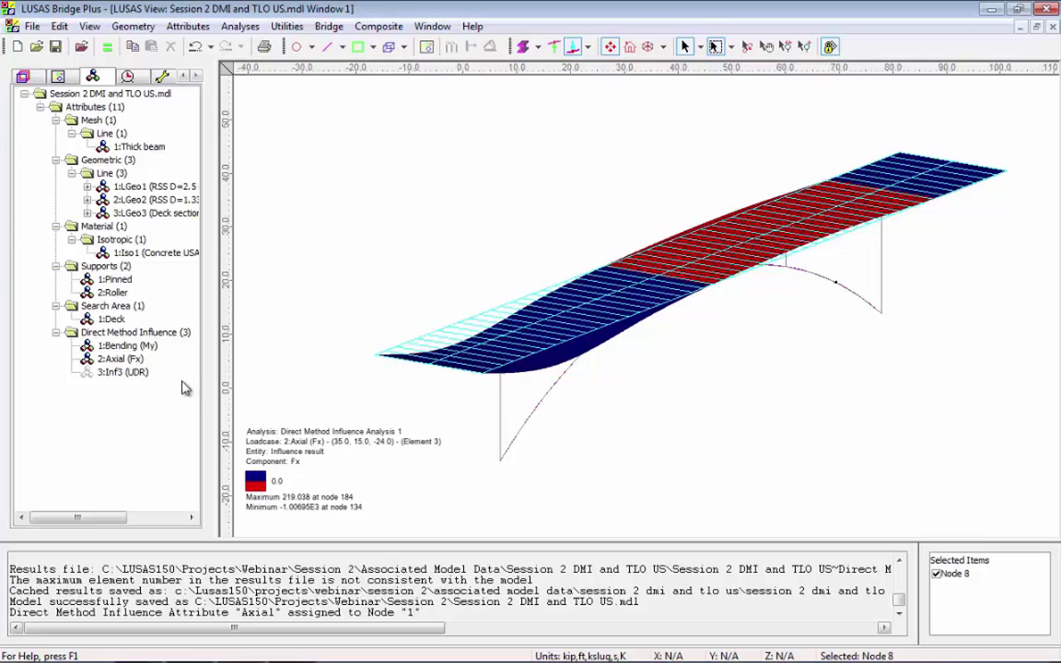
{"action": "left_click_drag", "start_coordinate": [123, 374], "coordinate": [132, 375]}
{"action": "left_click_drag", "start_coordinate": [619, 228], "coordinate": [617, 219]}
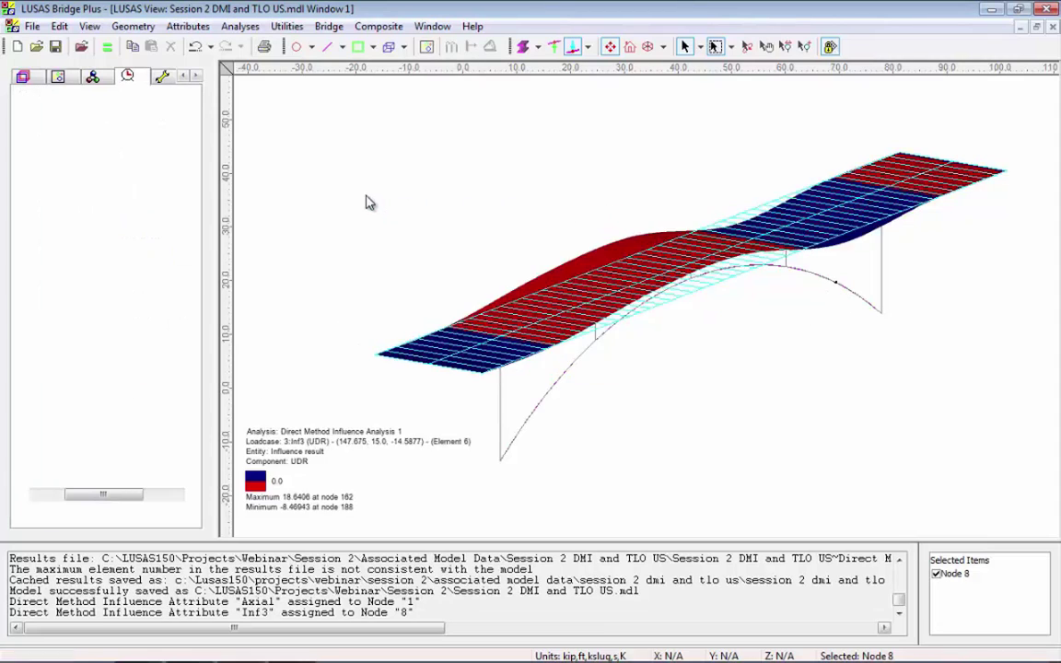
Step: Activate the 3:Inf3 (UDR) loadcase and make all model features visible
{"action": "right_click", "coordinate": [132, 240]}
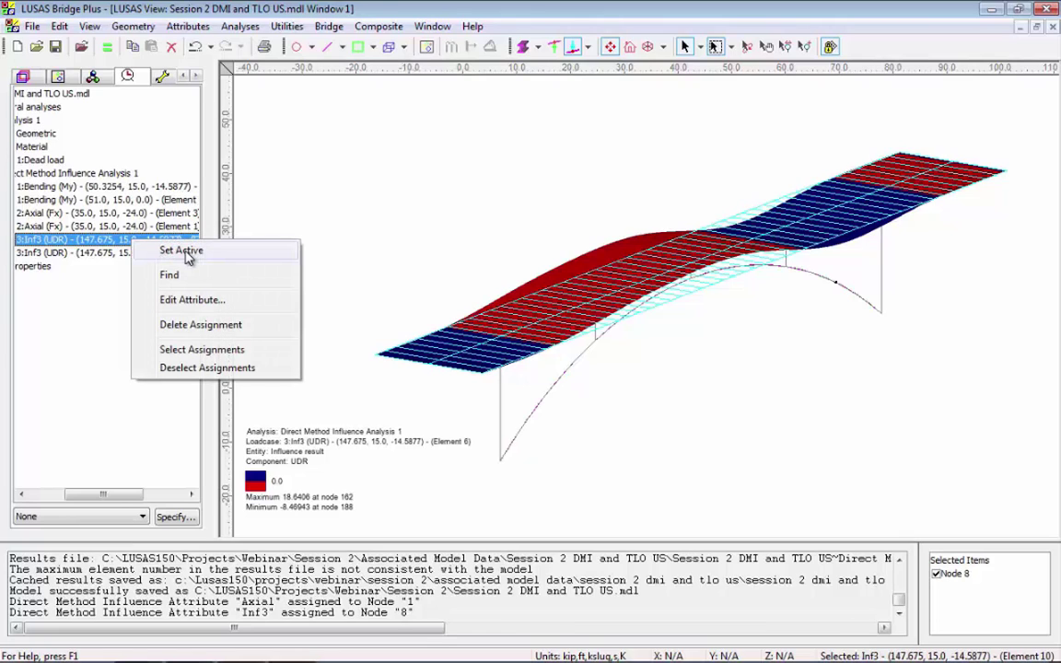
{"action": "left_click", "coordinate": [184, 252]}
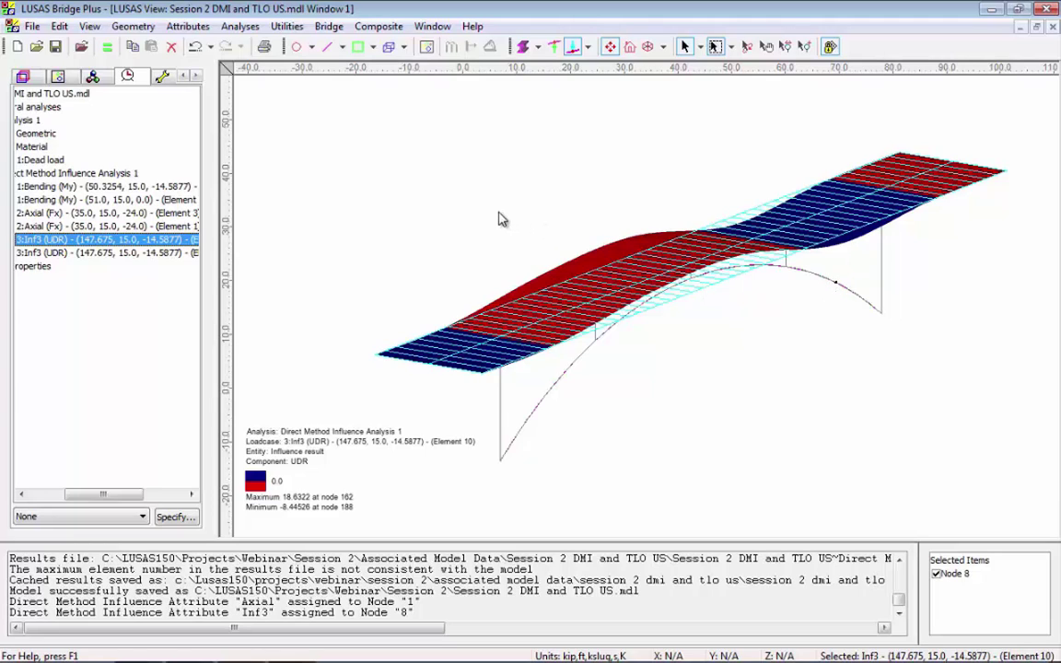
{"action": "right_click", "coordinate": [374, 184]}
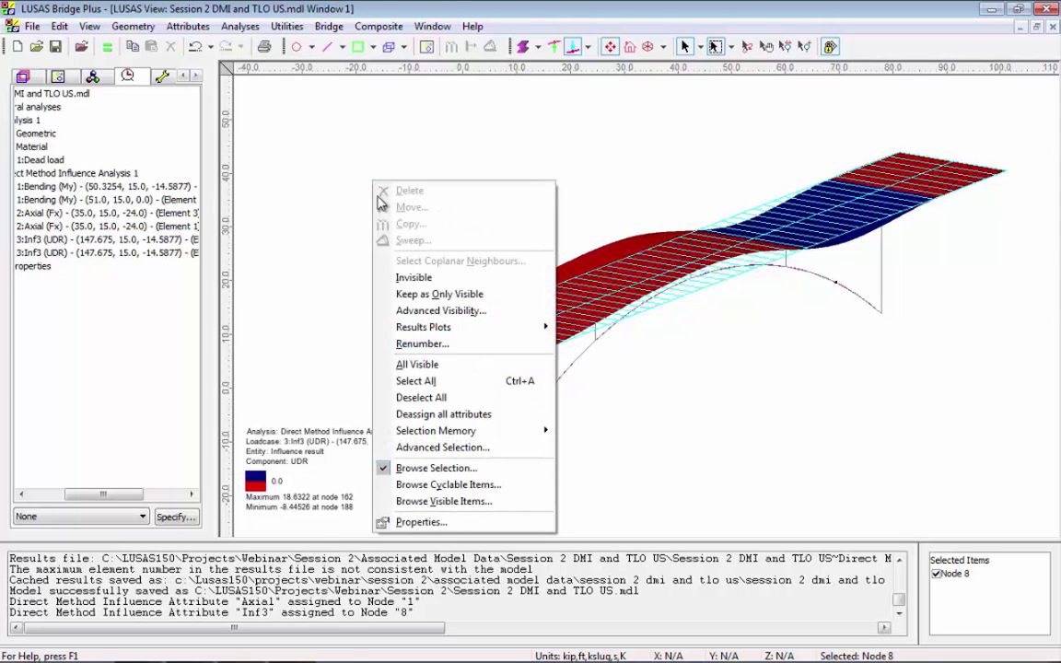
{"action": "left_click", "coordinate": [443, 368]}
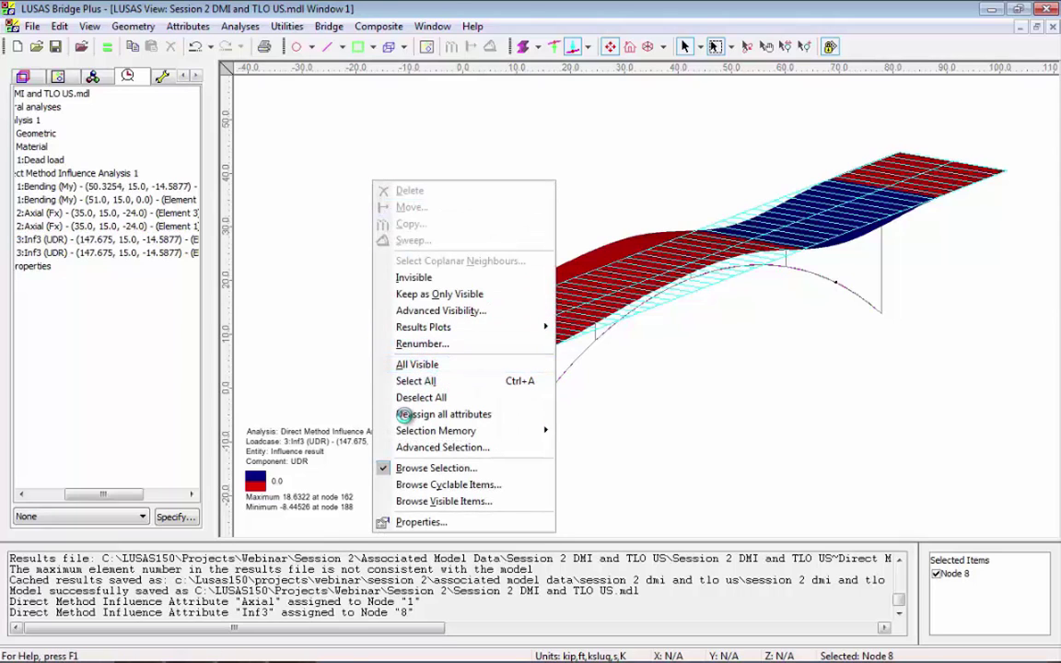
Step: Select deck edge lines 27 and 28 and rotate the view
{"action": "left_click", "coordinate": [486, 378]}
{"action": "left_click", "coordinate": [386, 365], "text": "shift"}
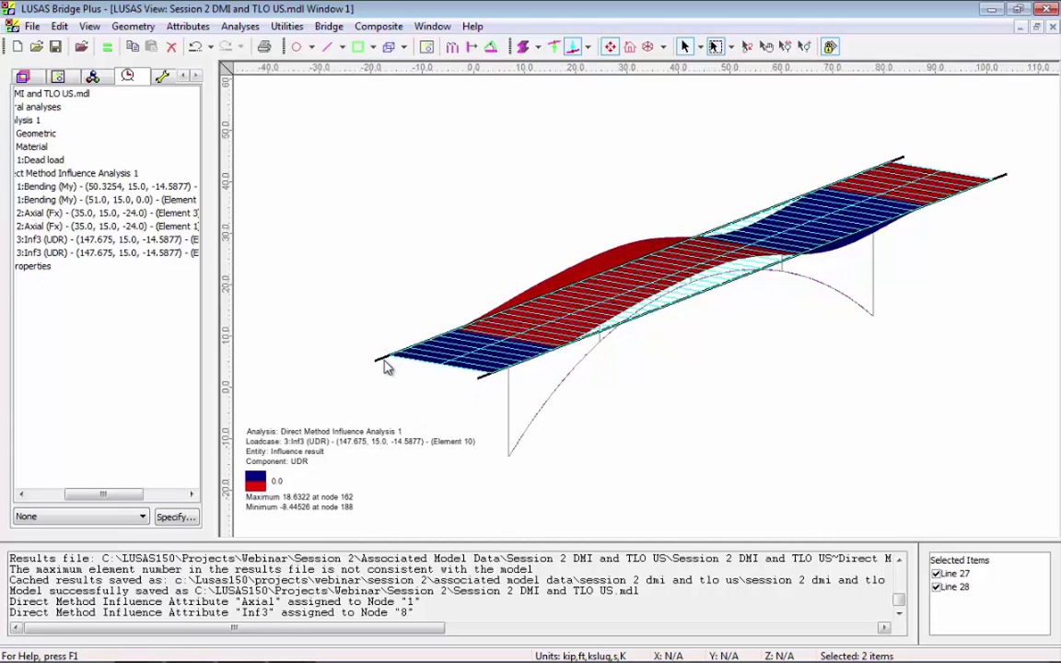
{"action": "left_click", "coordinate": [747, 47]}
{"action": "left_click_drag", "start_coordinate": [659, 348], "coordinate": [552, 399]}
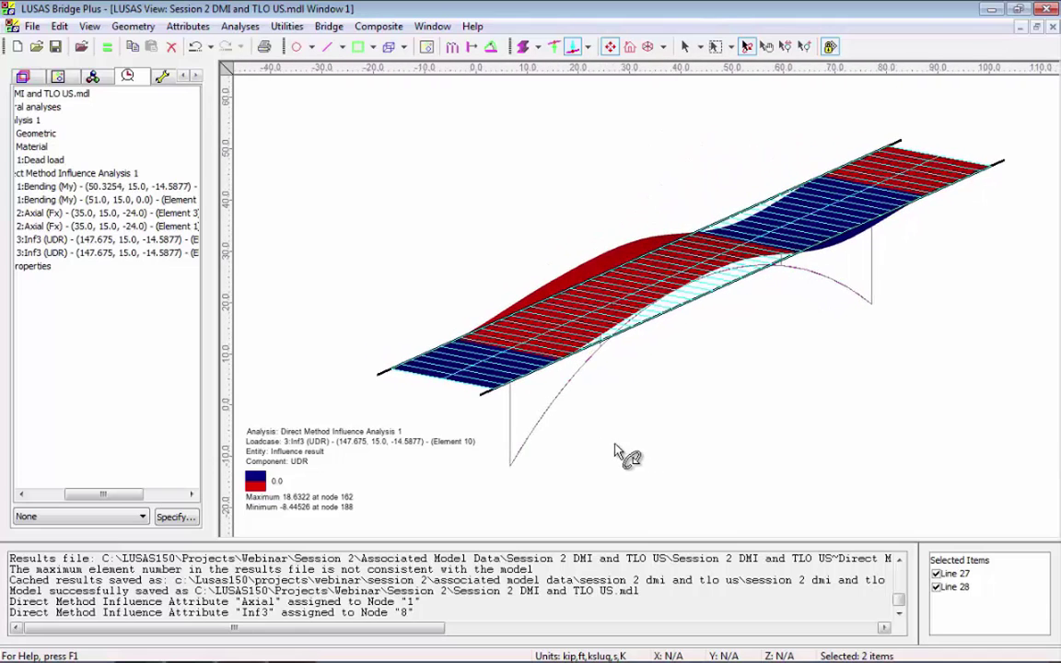
Step: Start a Vehicle Load Optimisation and accept the AASHTO LRFD code settings
{"action": "left_click", "coordinate": [329, 26]}
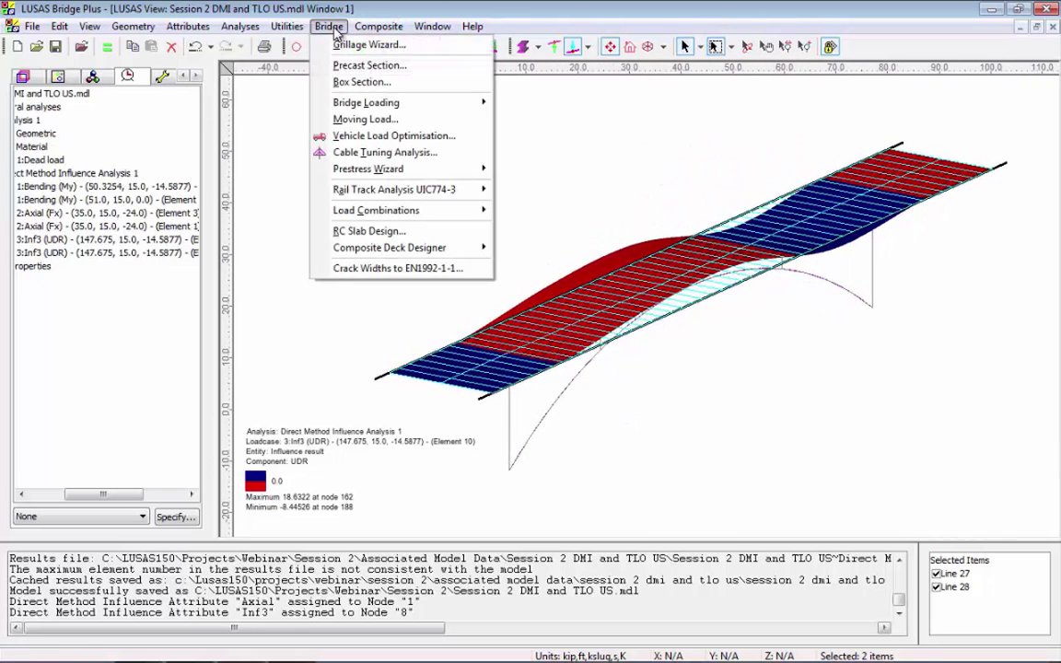
{"action": "left_click", "coordinate": [424, 140]}
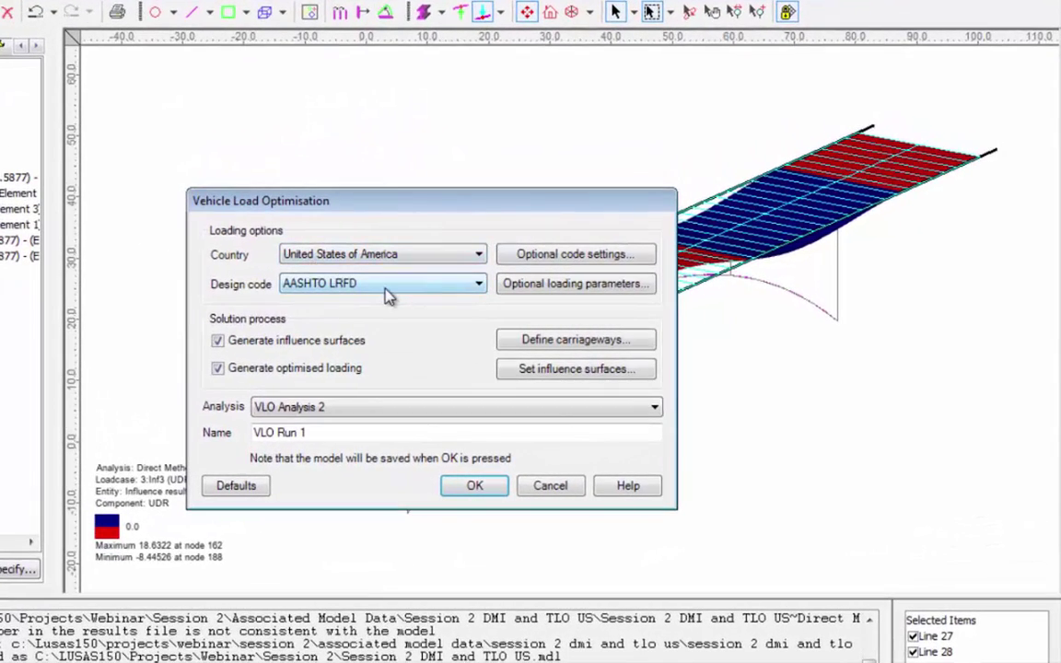
{"action": "left_click", "coordinate": [551, 255]}
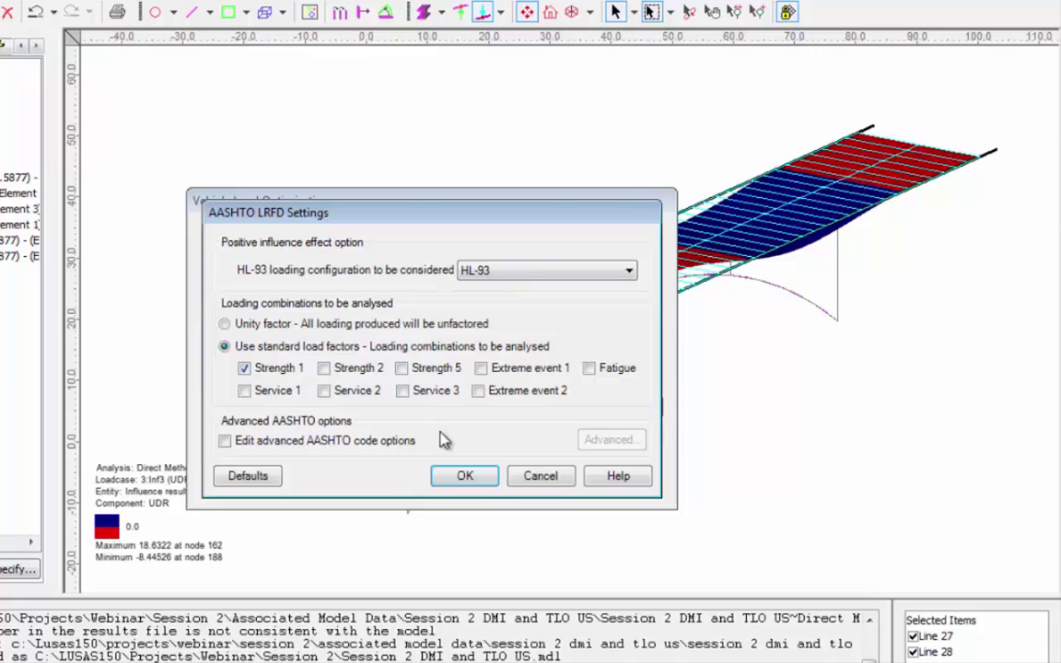
{"action": "left_click", "coordinate": [464, 476]}
Step: Accept the HL-93 Strength 1 loading options and take the carriageway kerbs from the selected lines
{"action": "left_click", "coordinate": [578, 284]}
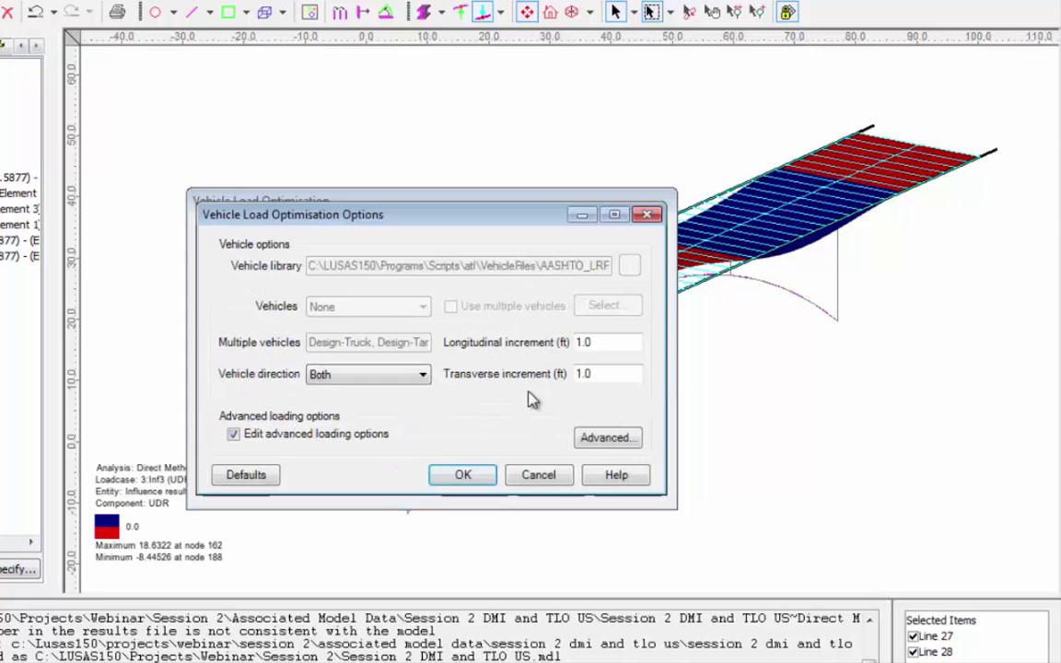
{"action": "left_click", "coordinate": [477, 475]}
{"action": "left_click", "coordinate": [563, 347]}
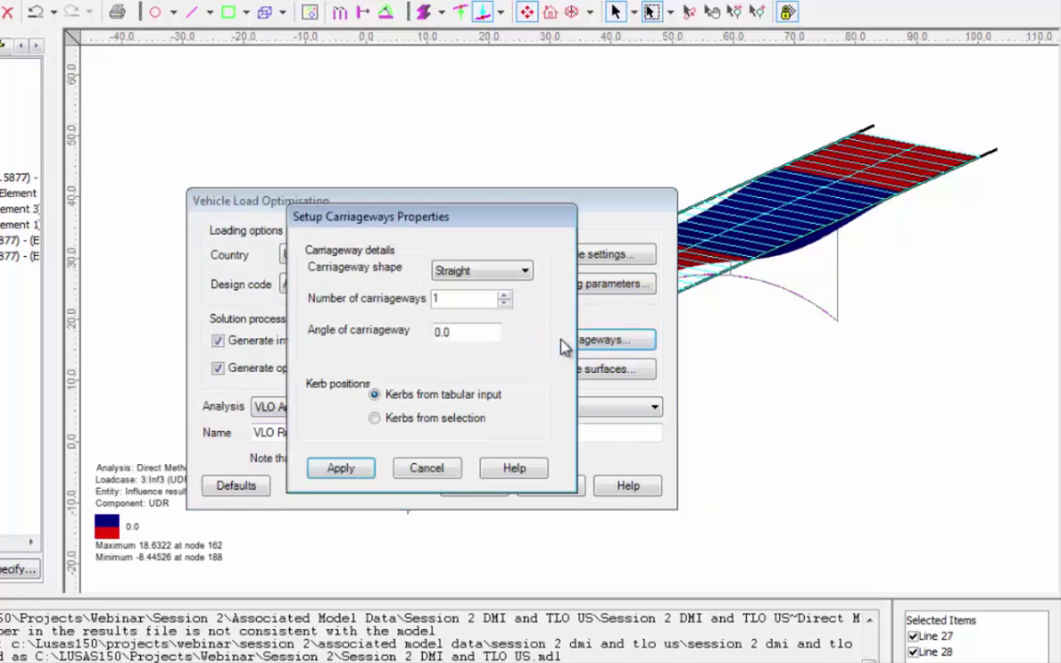
{"action": "left_click", "coordinate": [375, 419]}
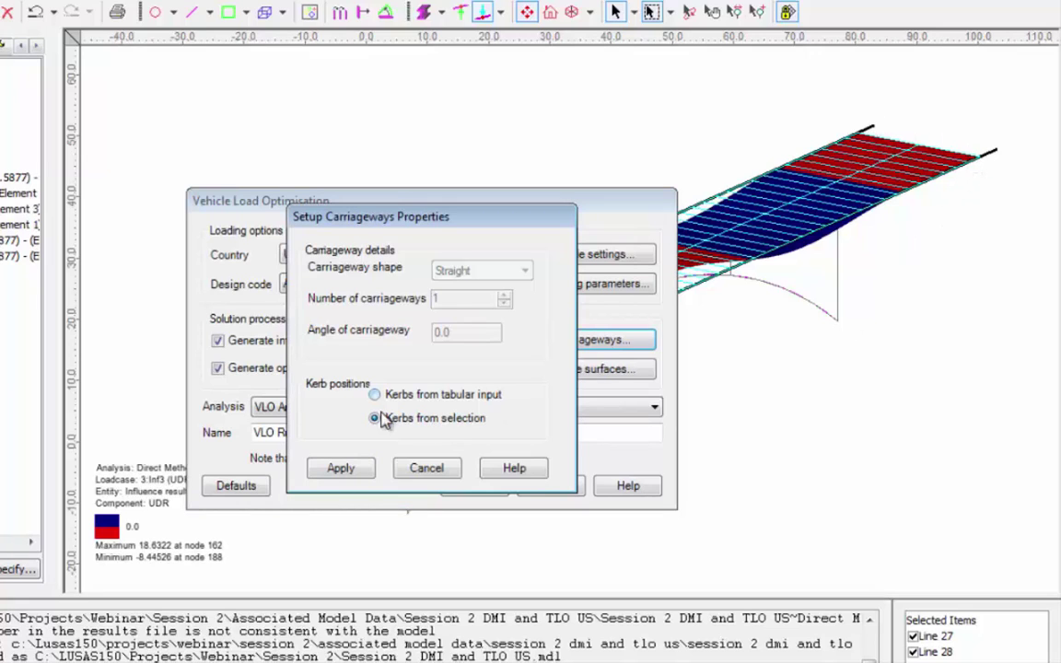
Step: Apply the carriageways and add all six Bending, Axial and Inf3 influences to the analysed list
{"action": "left_click", "coordinate": [341, 470]}
{"action": "left_click", "coordinate": [539, 370]}
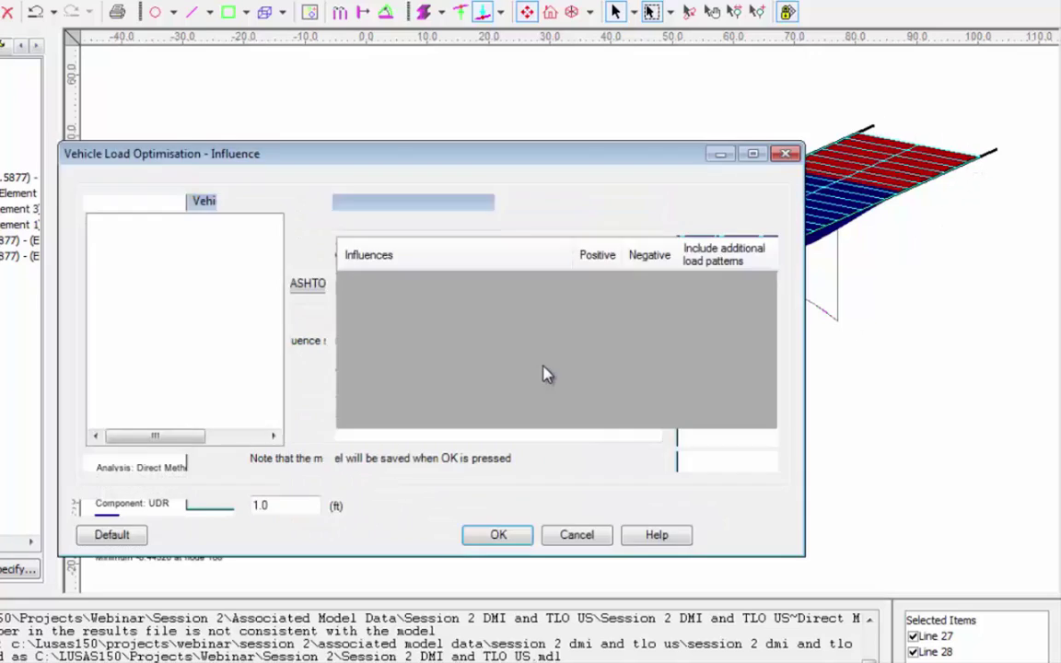
{"action": "left_click", "coordinate": [204, 286], "text": "shift"}
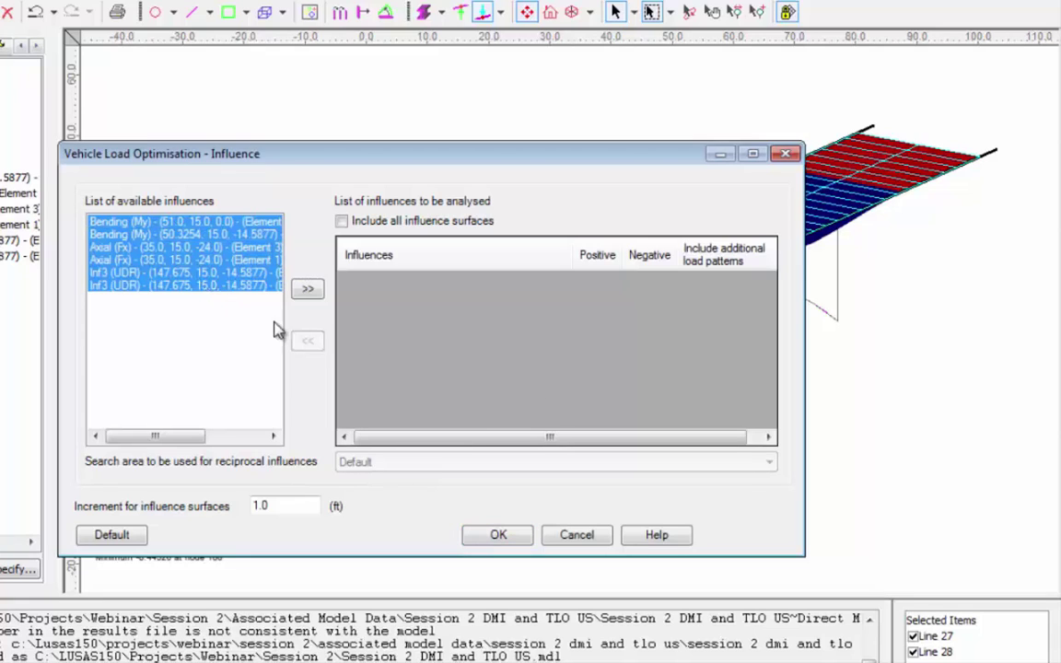
{"action": "left_click", "coordinate": [309, 291]}
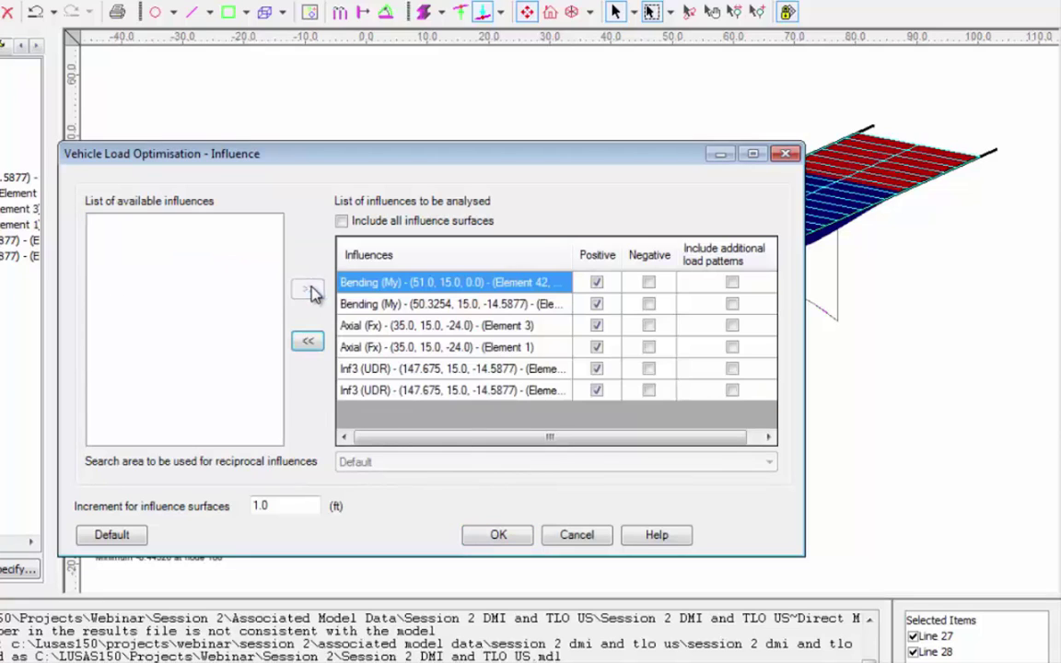
Step: Set every influence to Negative only instead of Positive, then run VLO Run 1
{"action": "left_click", "coordinate": [597, 282]}
{"action": "left_click", "coordinate": [597, 304]}
{"action": "left_click", "coordinate": [597, 325]}
{"action": "left_click", "coordinate": [597, 347]}
{"action": "left_click", "coordinate": [597, 369]}
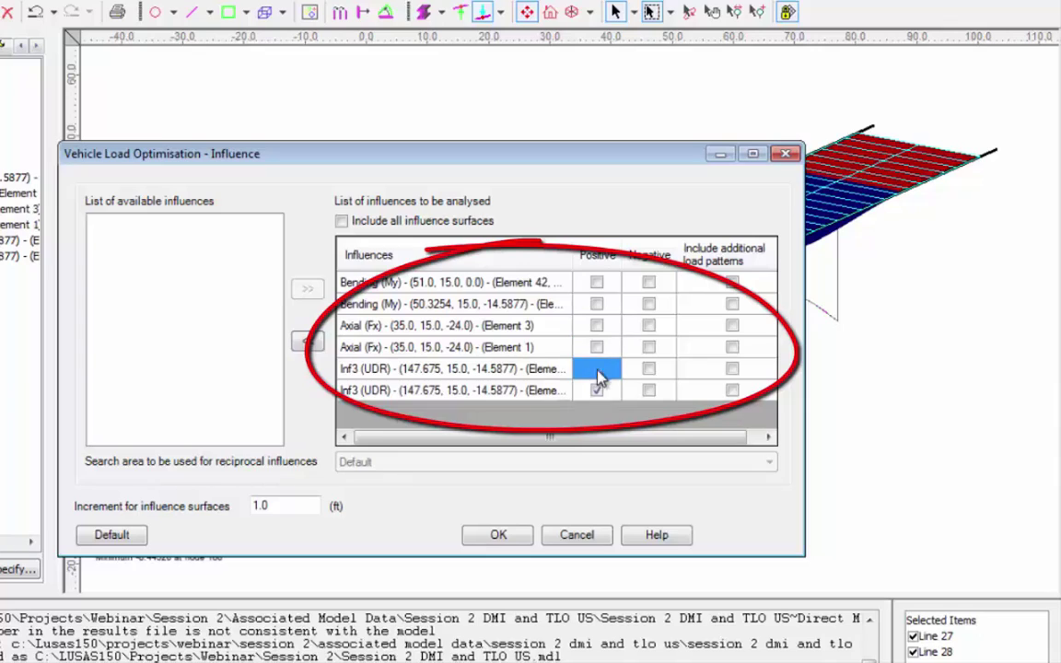
{"action": "left_click", "coordinate": [649, 390]}
{"action": "left_click", "coordinate": [649, 369]}
{"action": "left_click", "coordinate": [649, 347]}
{"action": "left_click", "coordinate": [649, 325]}
{"action": "left_click", "coordinate": [649, 304]}
{"action": "left_click", "coordinate": [648, 282]}
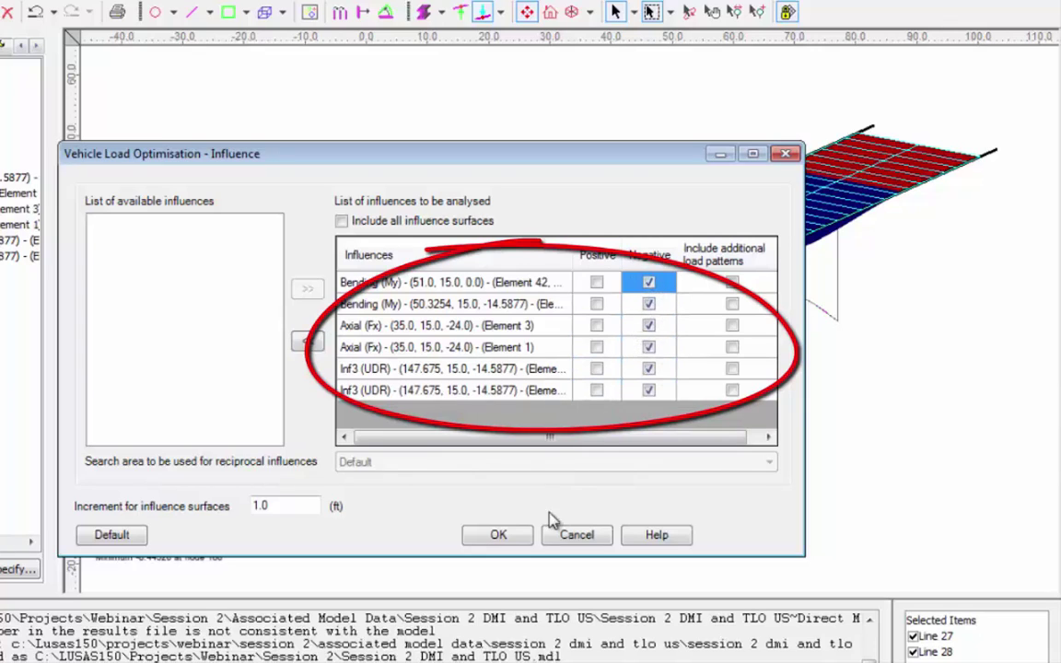
{"action": "left_click", "coordinate": [497, 534]}
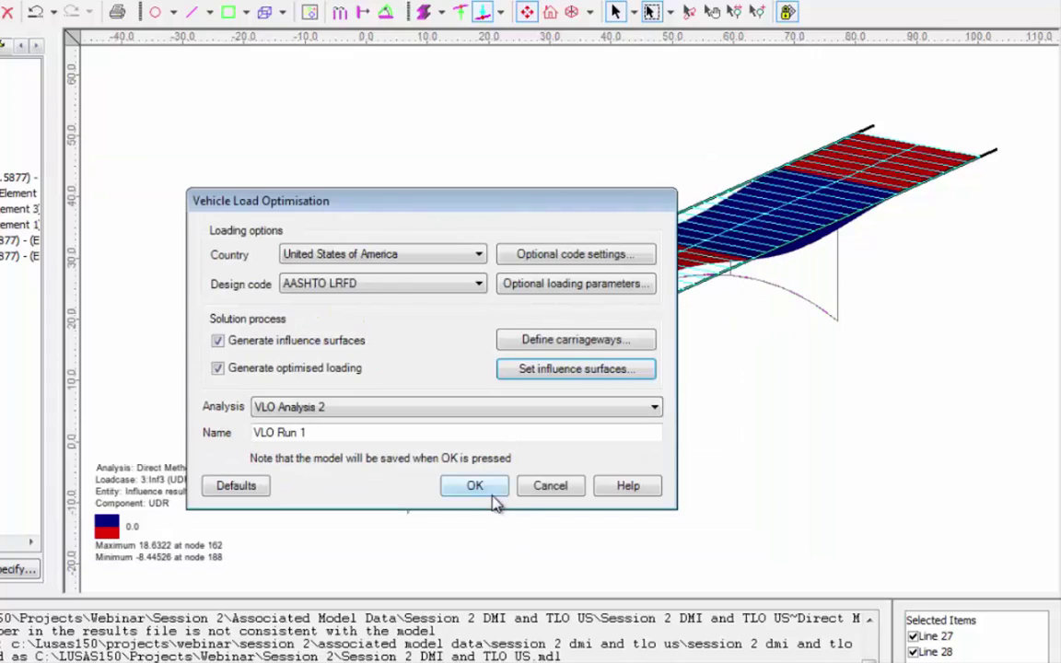
{"action": "left_click", "coordinate": [493, 498]}
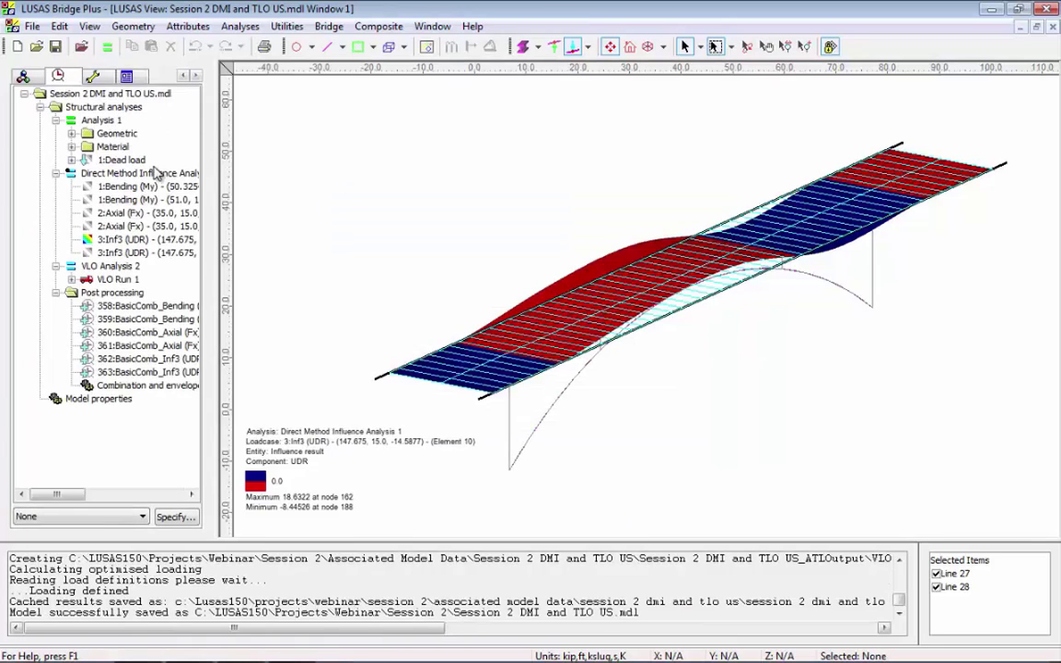
Step: Expand the VLO Run 1 loadcases, make patch loadcase 316 active, and rotate the model to inspect it
{"action": "left_click", "coordinate": [71, 279]}
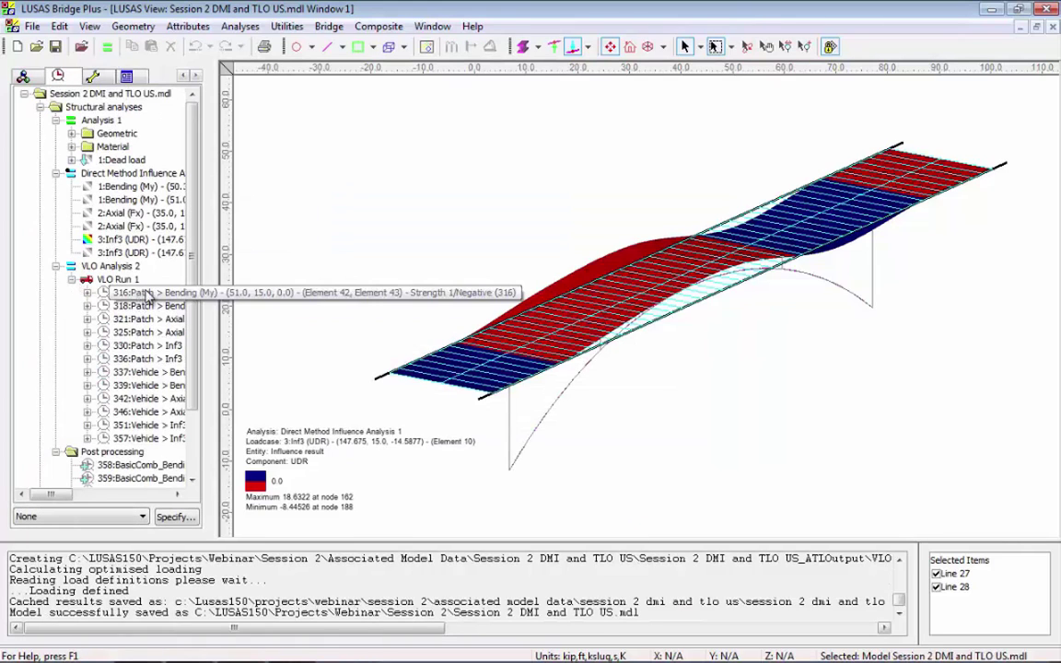
{"action": "right_click", "coordinate": [169, 293]}
{"action": "left_click", "coordinate": [194, 301]}
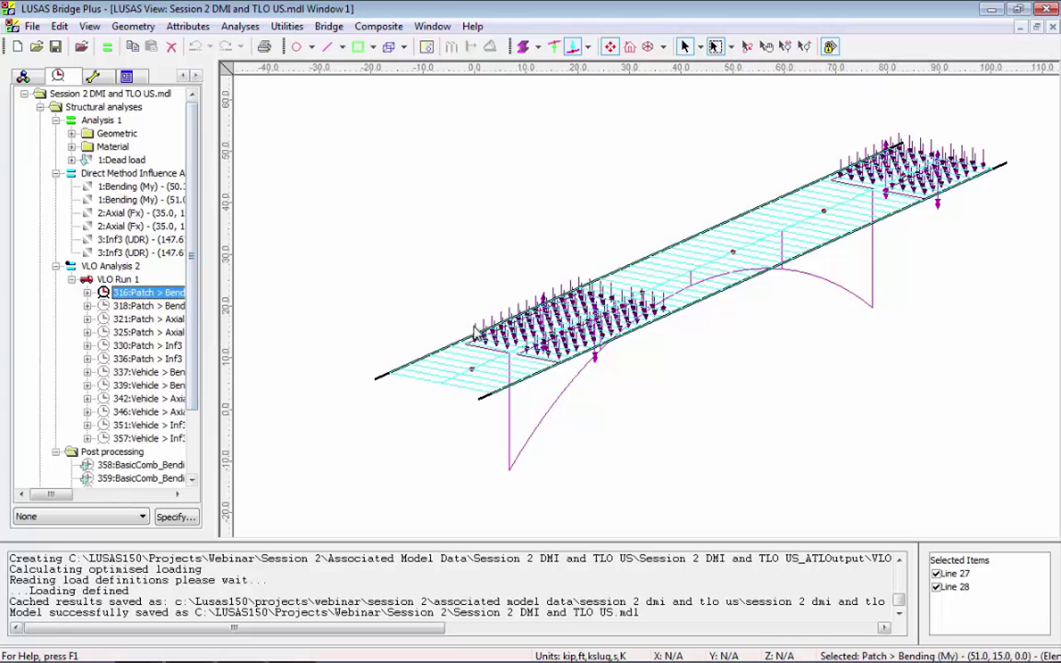
{"action": "left_click", "coordinate": [747, 47]}
{"action": "left_click_drag", "start_coordinate": [748, 101], "coordinate": [622, 438]}
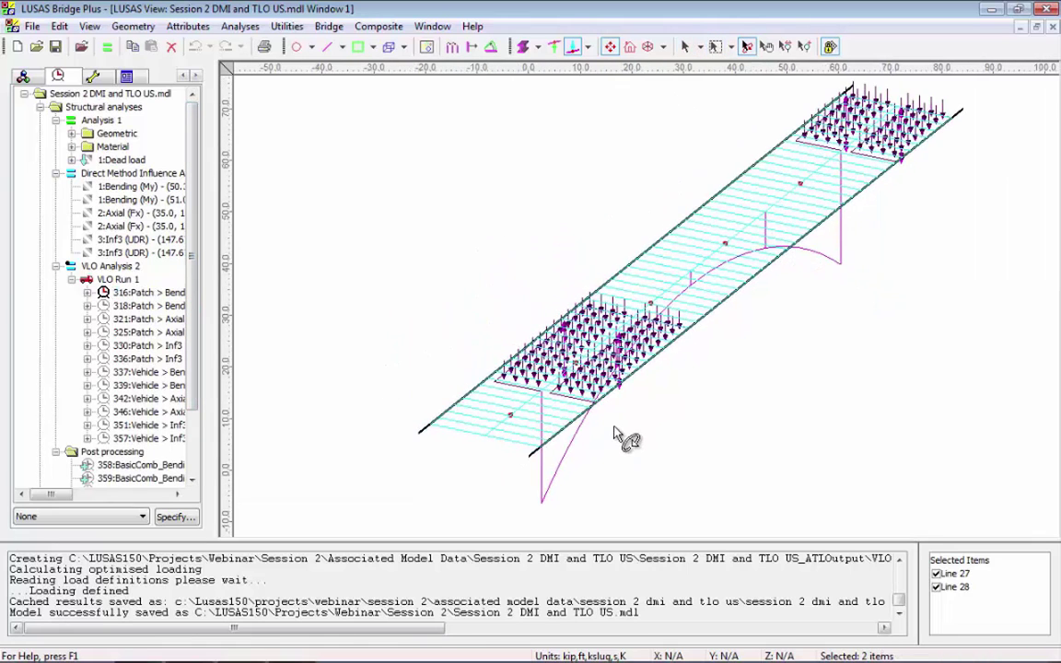
{"action": "left_click_drag", "start_coordinate": [645, 381], "coordinate": [596, 327]}
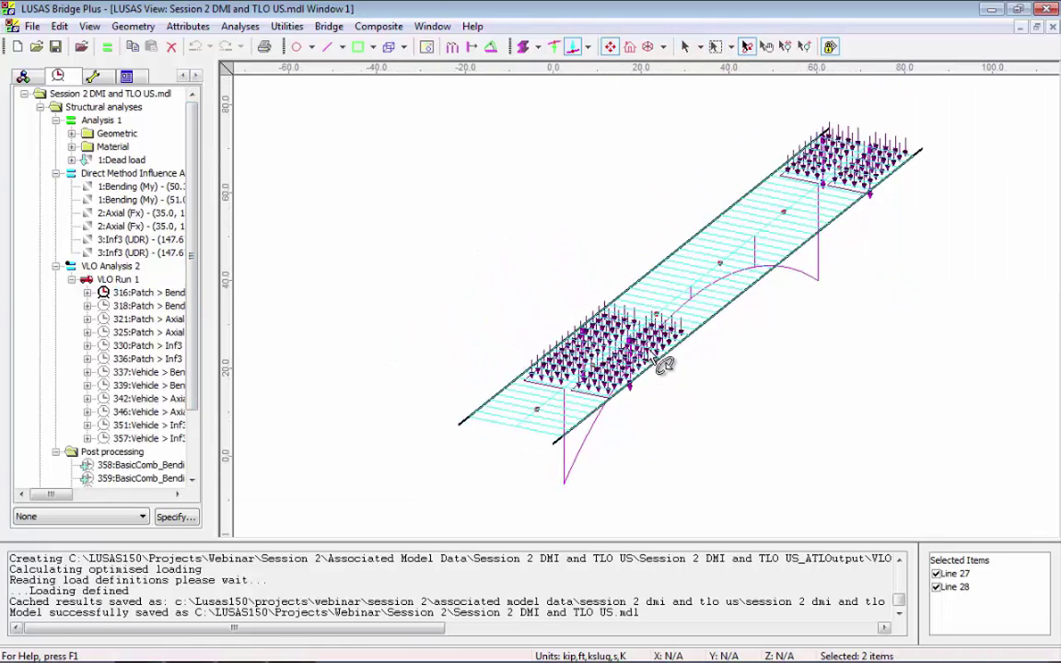
Step: Set loadcases 337, 316, 318 and finally vehicle loadcase 339 active in turn
{"action": "right_click", "coordinate": [154, 371]}
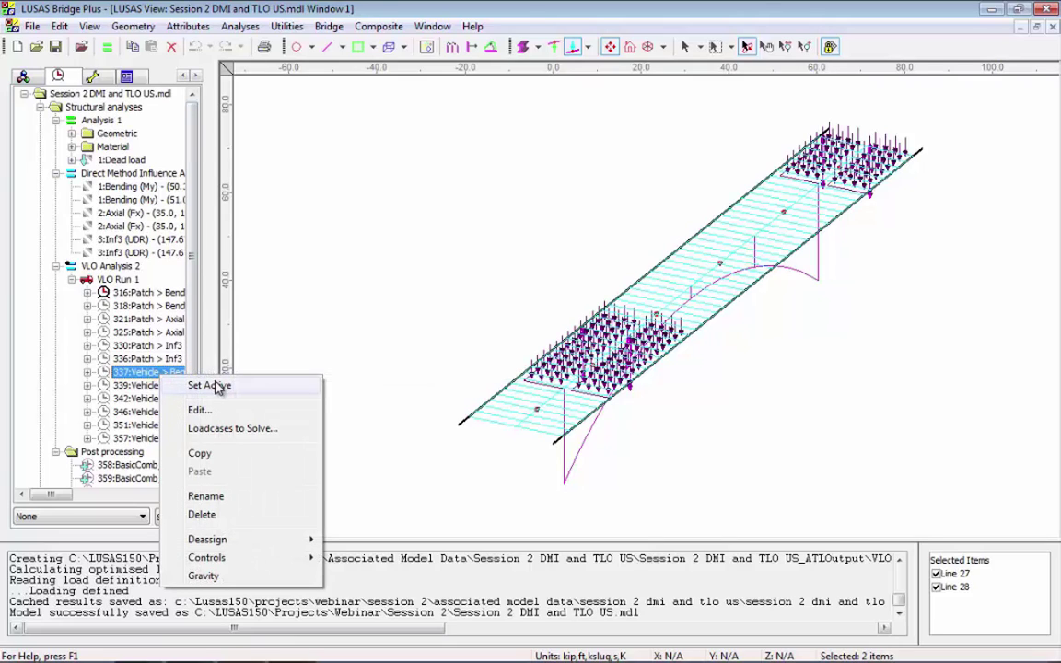
{"action": "left_click", "coordinate": [214, 384]}
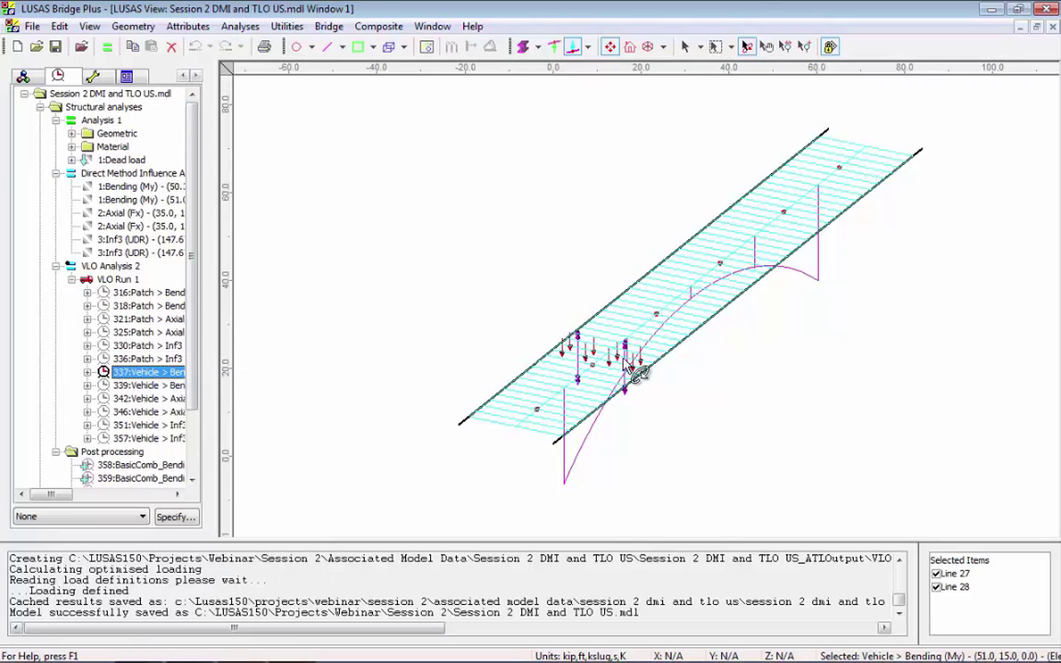
{"action": "right_click", "coordinate": [152, 292]}
{"action": "left_click", "coordinate": [221, 305]}
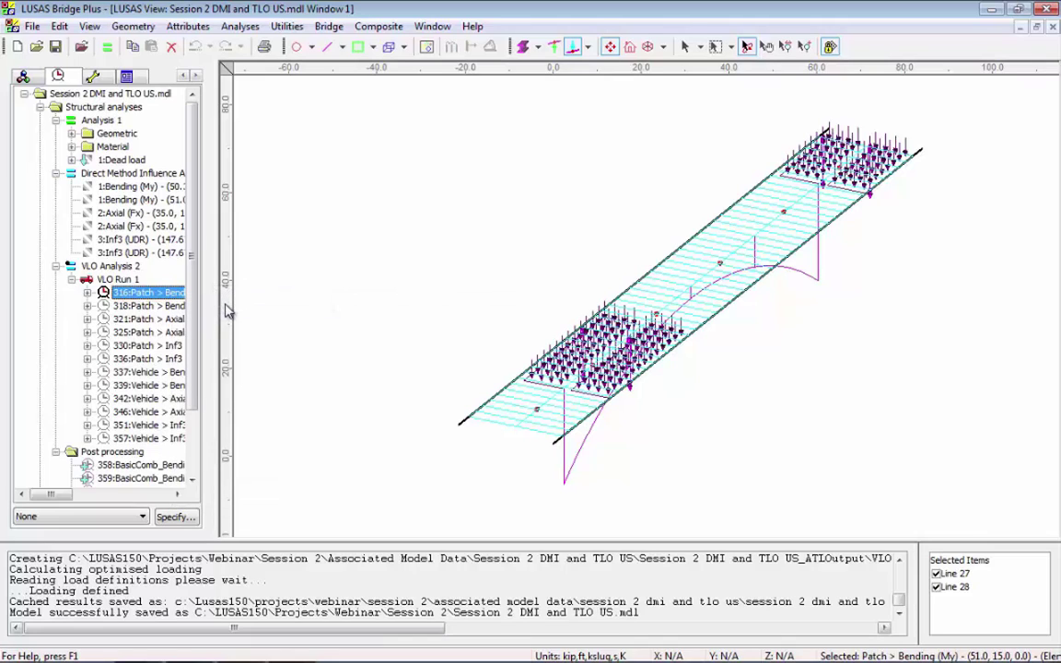
{"action": "right_click", "coordinate": [152, 305]}
{"action": "left_click", "coordinate": [209, 321]}
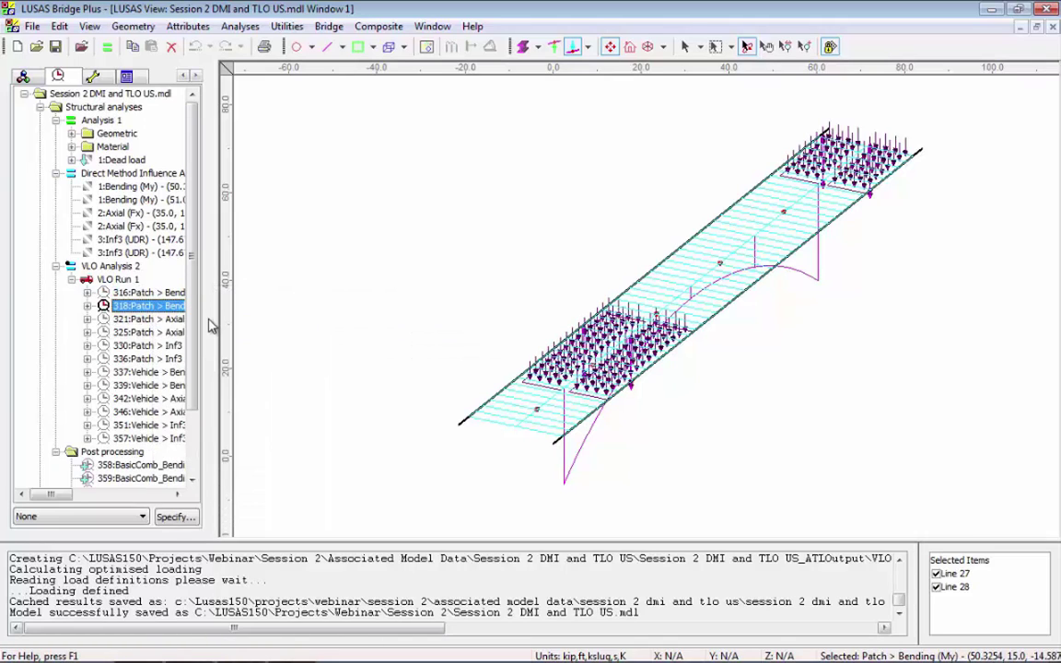
{"action": "right_click", "coordinate": [158, 385]}
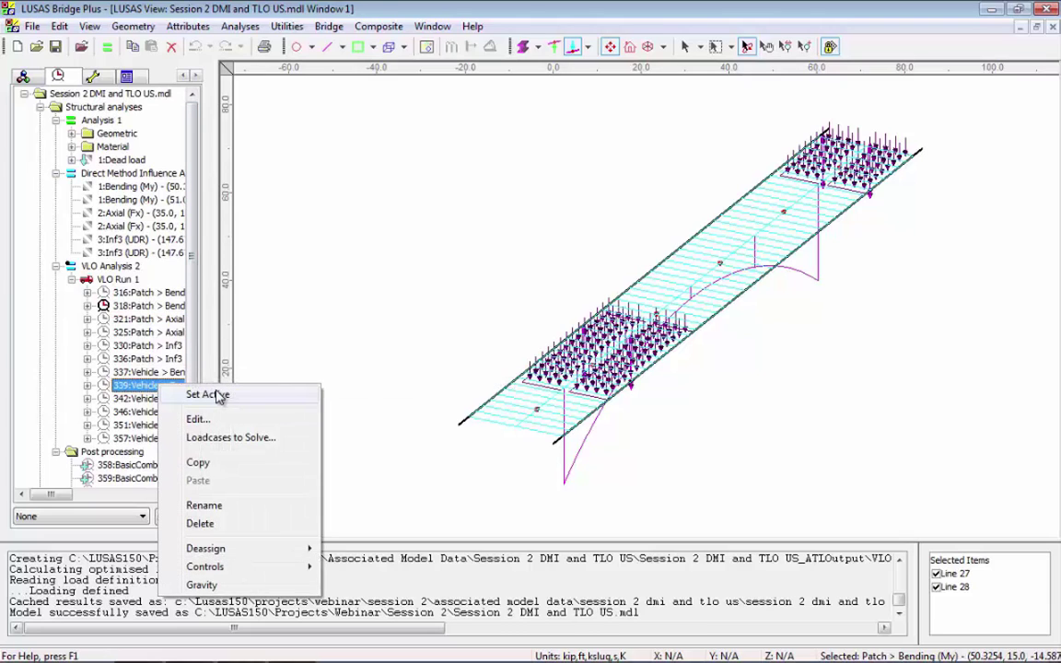
{"action": "left_click", "coordinate": [208, 394]}
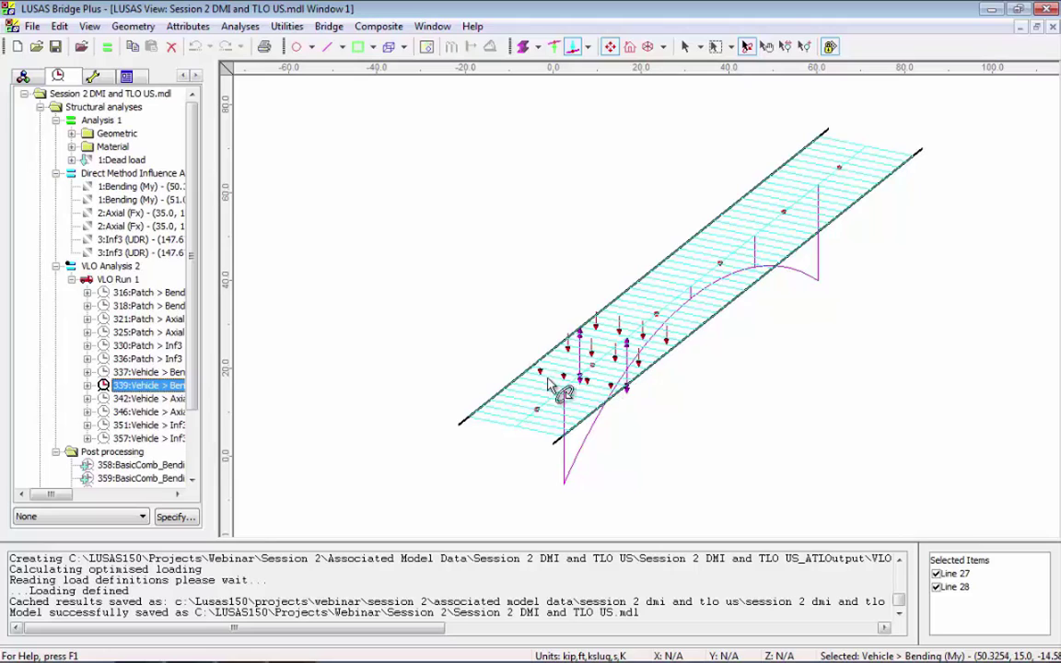
{"action": "scroll", "coordinate": [204, 357], "scroll_direction": "down", "scroll_amount": 1}
{"action": "scroll", "coordinate": [205, 357], "scroll_direction": "down", "scroll_amount": 1}
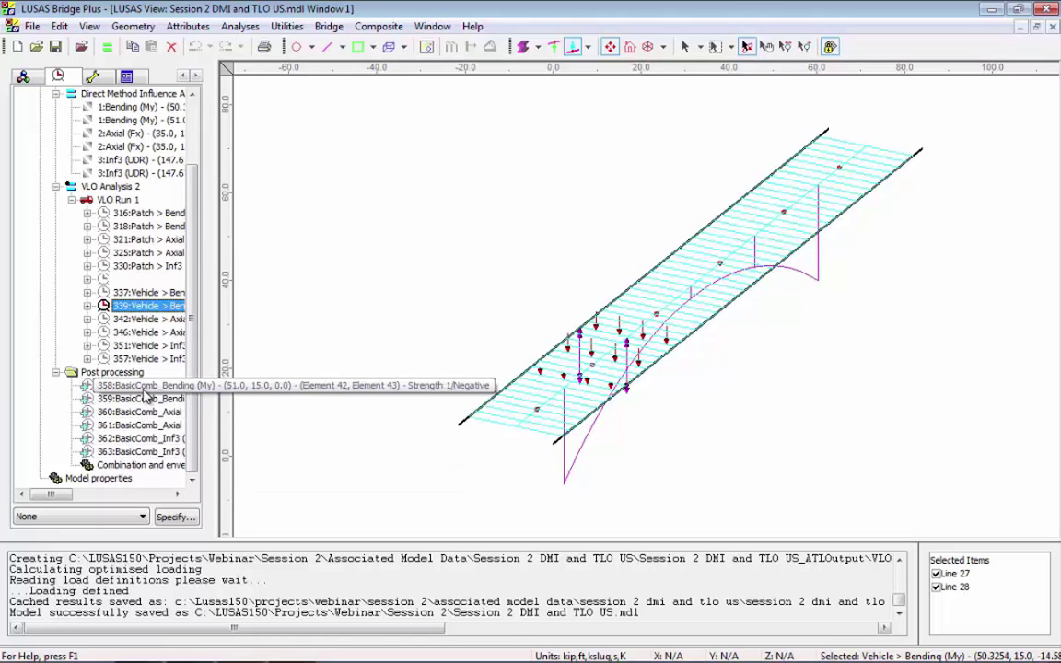
Step: Solve VLO Analysis 2 and make combination 358 BasicComb_Bending (My) the active loadcase
{"action": "left_click", "coordinate": [107, 46]}
{"action": "left_click", "coordinate": [542, 441]}
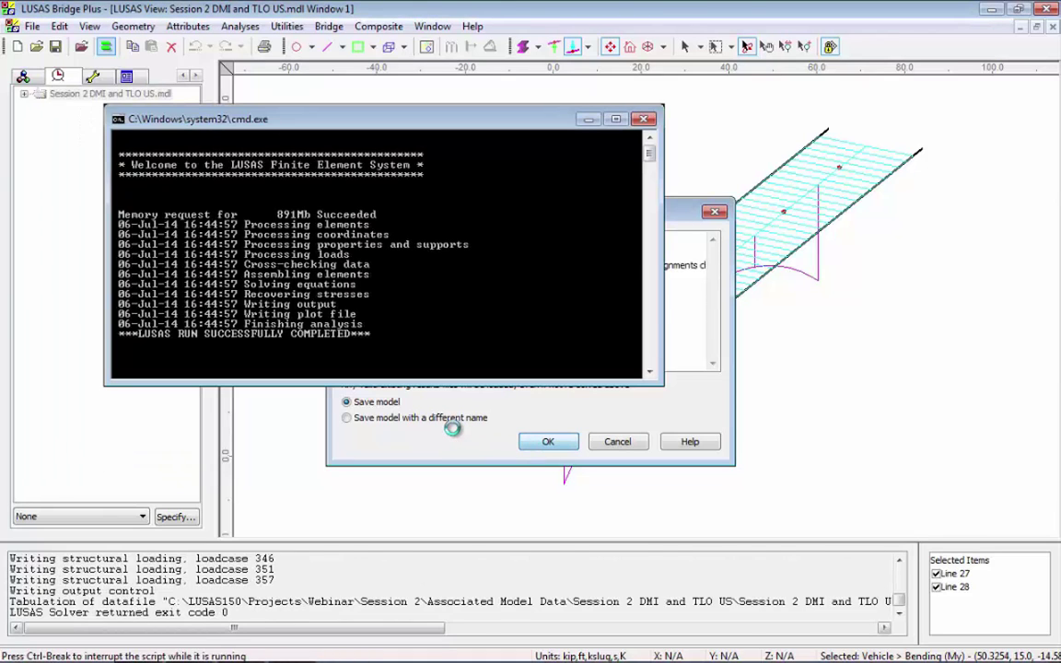
{"action": "scroll", "coordinate": [165, 377], "scroll_direction": "down", "scroll_amount": 2}
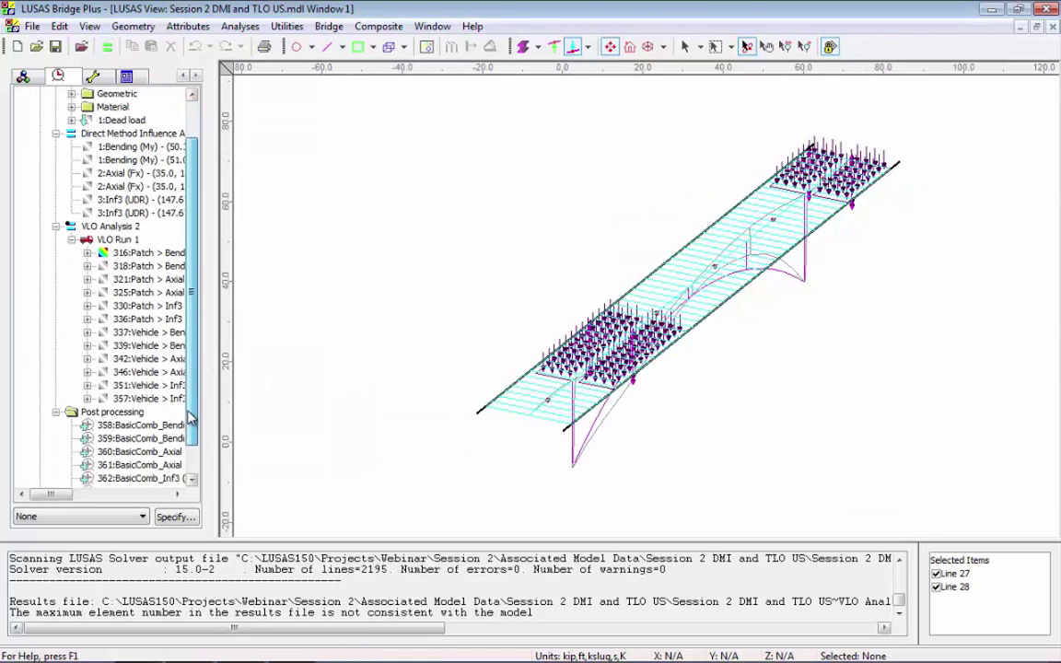
{"action": "right_click", "coordinate": [154, 387]}
{"action": "left_click", "coordinate": [216, 398]}
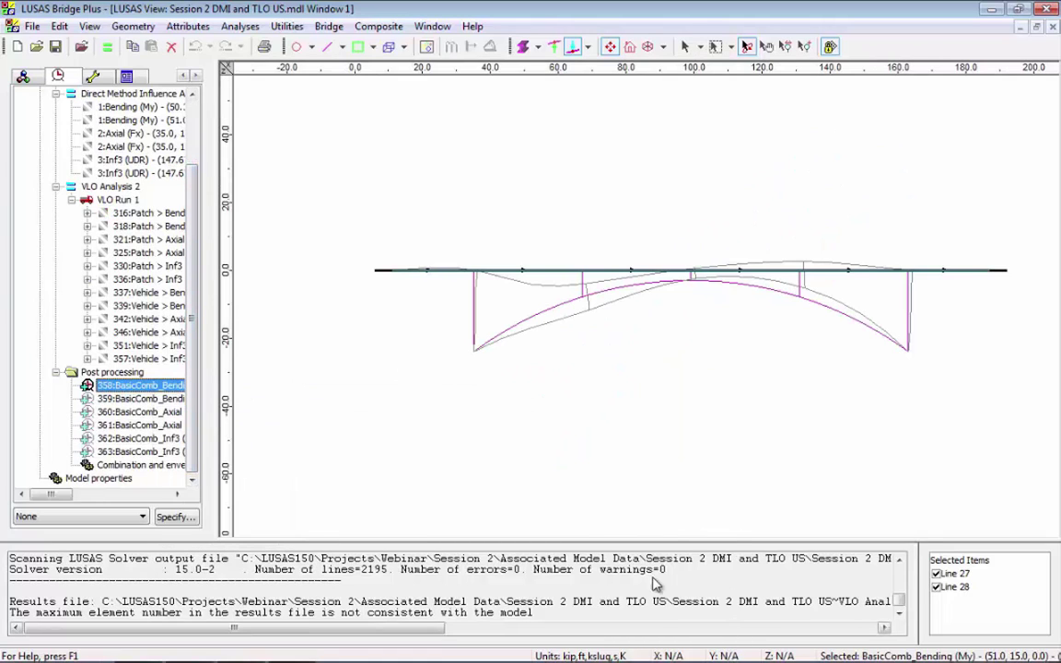
Step: Clear the selection and turn on the Diagrams layer to draw the My moments
{"action": "left_click", "coordinate": [672, 143]}
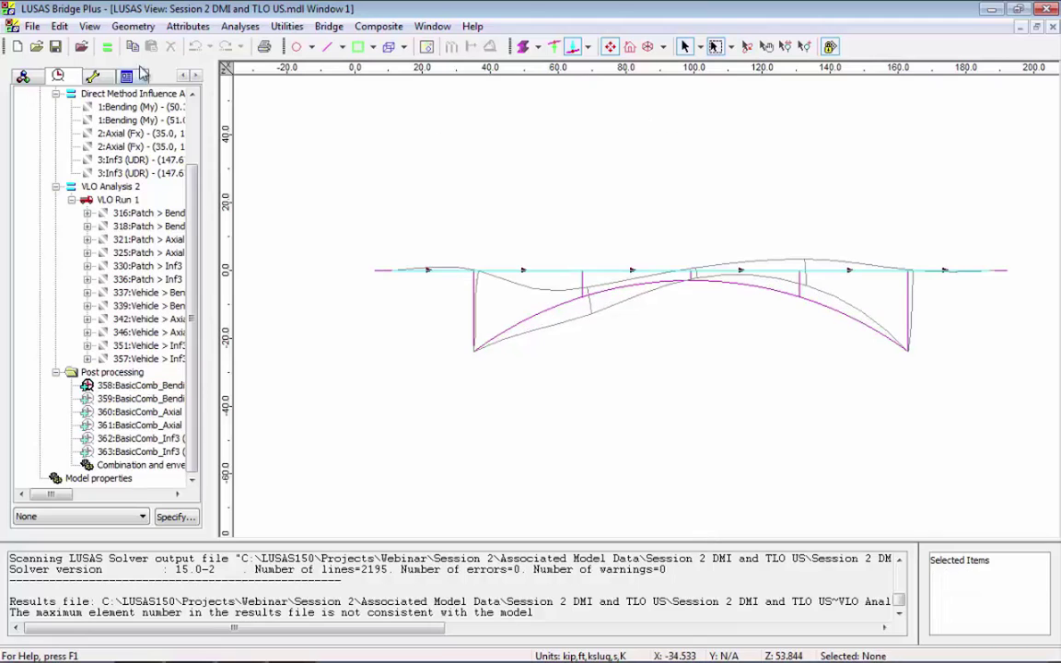
{"action": "left_click", "coordinate": [184, 77]}
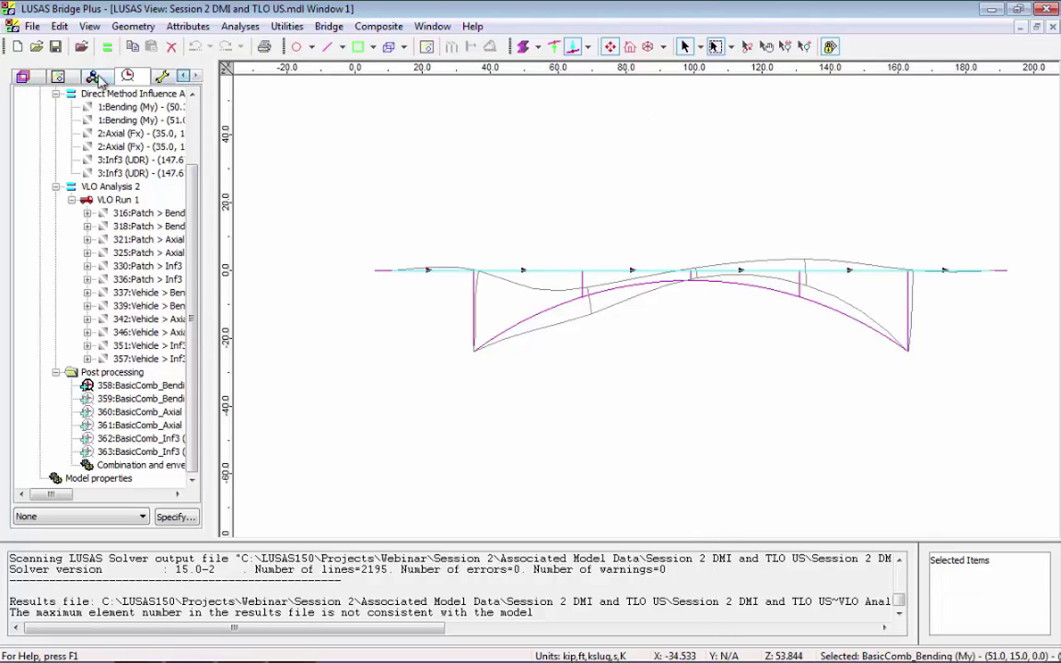
{"action": "left_click", "coordinate": [23, 75]}
{"action": "right_click", "coordinate": [127, 213]}
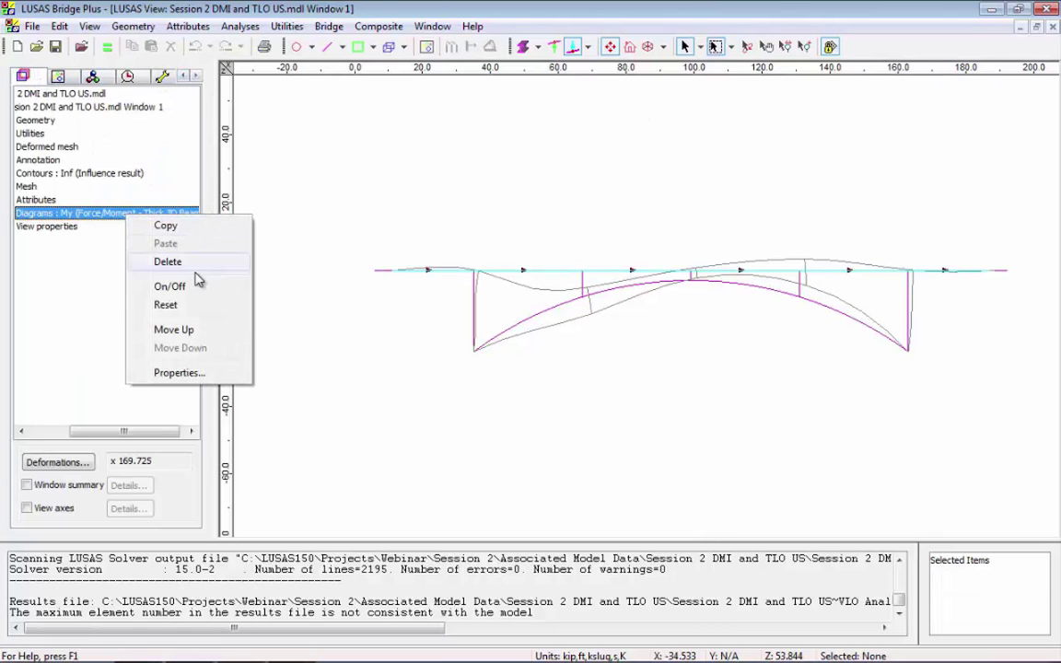
{"action": "left_click", "coordinate": [196, 286]}
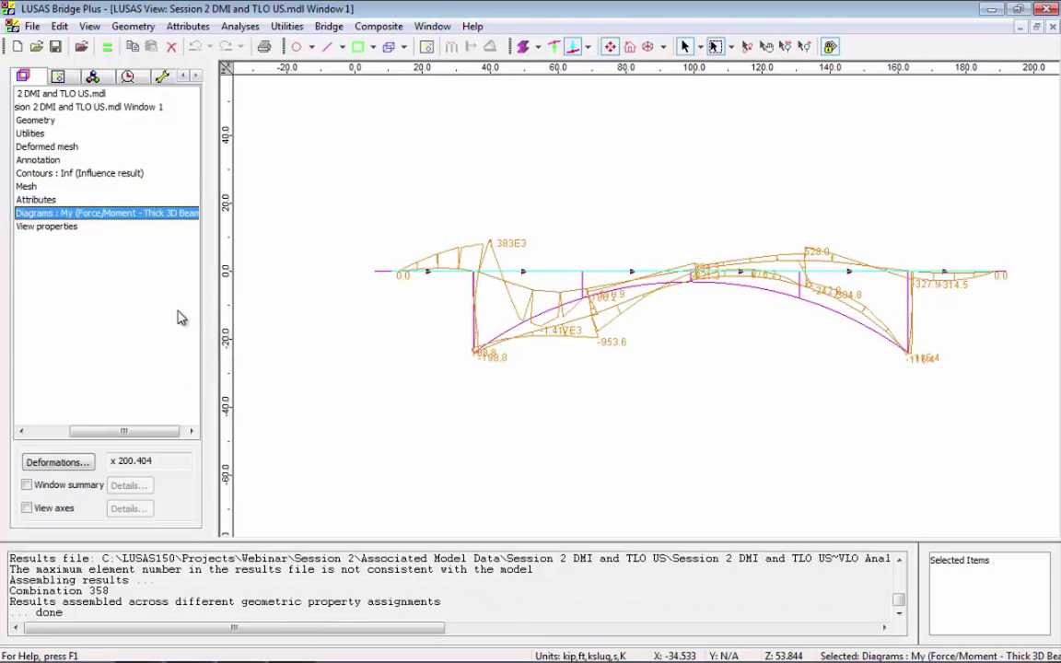
{"action": "left_click_drag", "start_coordinate": [129, 433], "coordinate": [92, 433]}
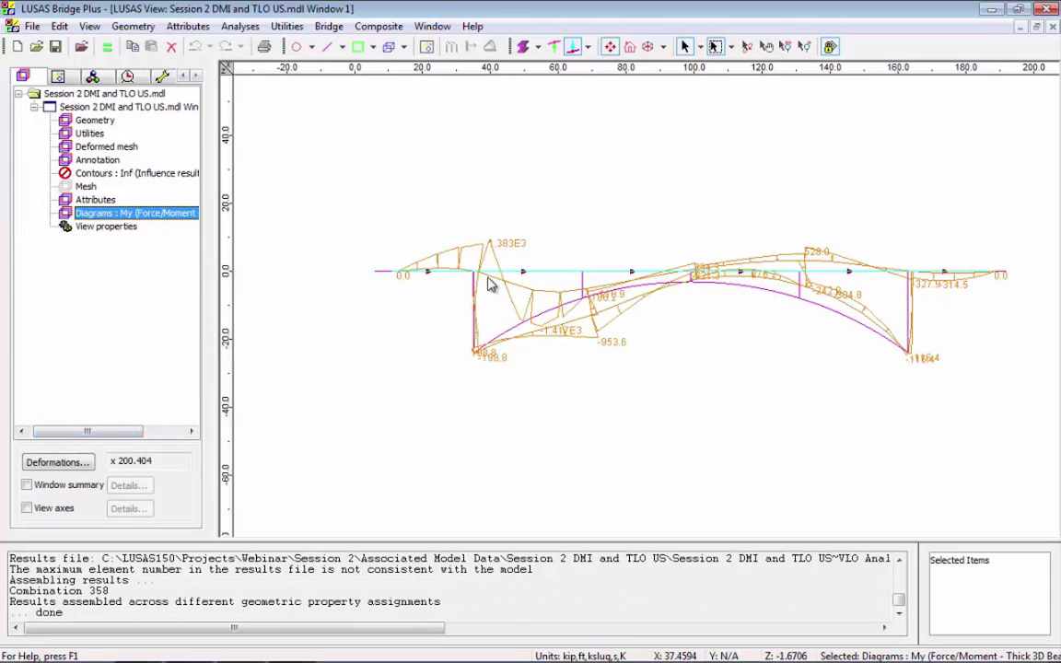
Step: Hide the Mesh and Deformed mesh layers, then return to the Loadcases tree
{"action": "right_click", "coordinate": [81, 185]}
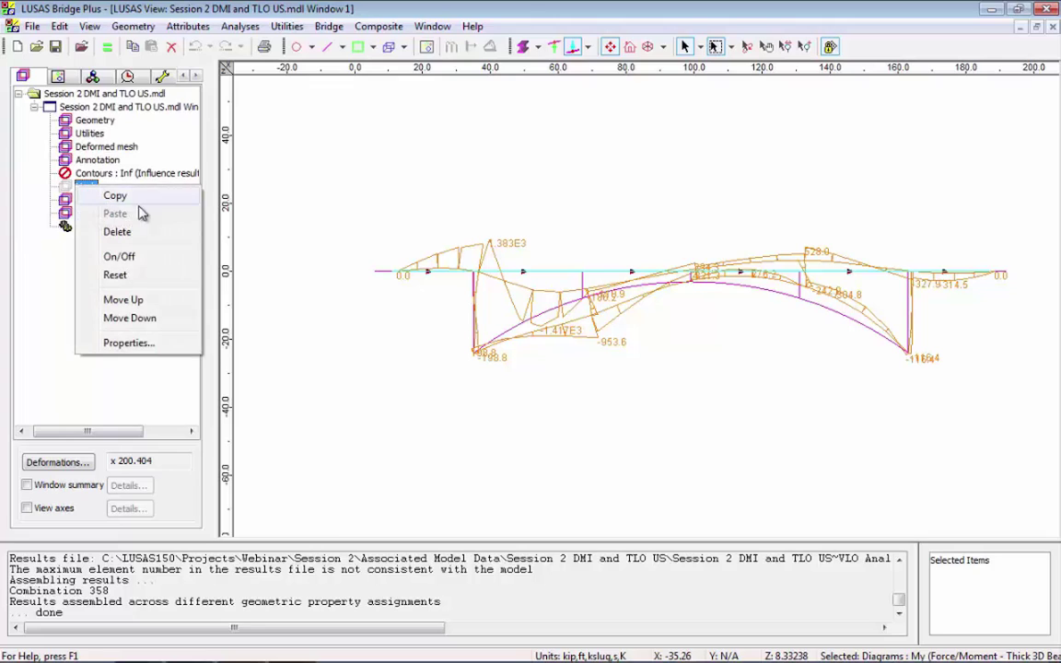
{"action": "left_click", "coordinate": [143, 262]}
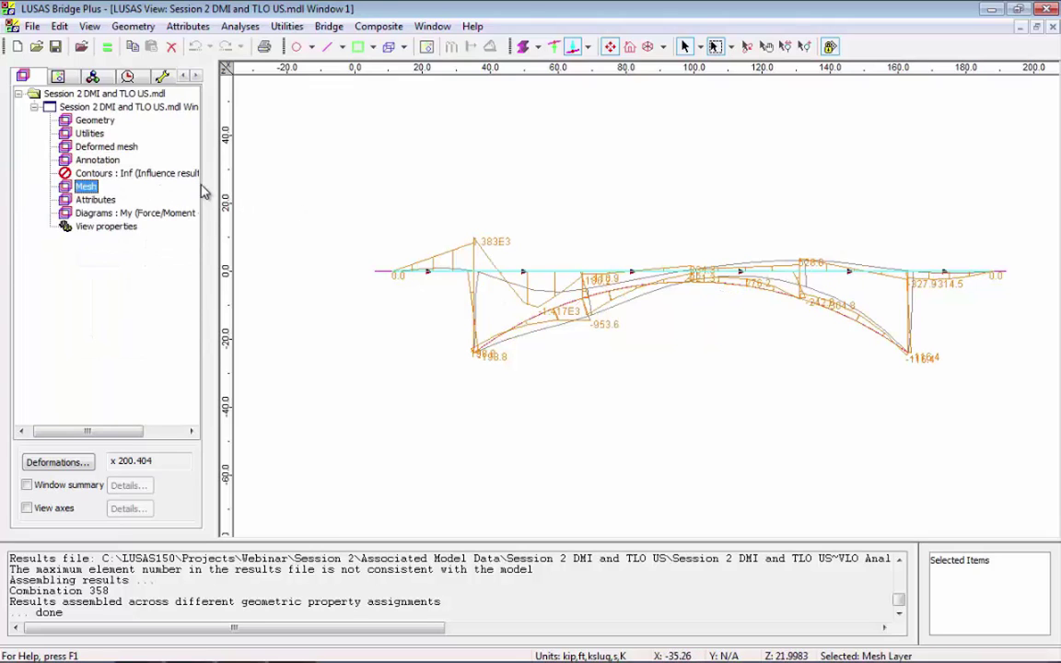
{"action": "right_click", "coordinate": [104, 146]}
{"action": "left_click", "coordinate": [148, 214]}
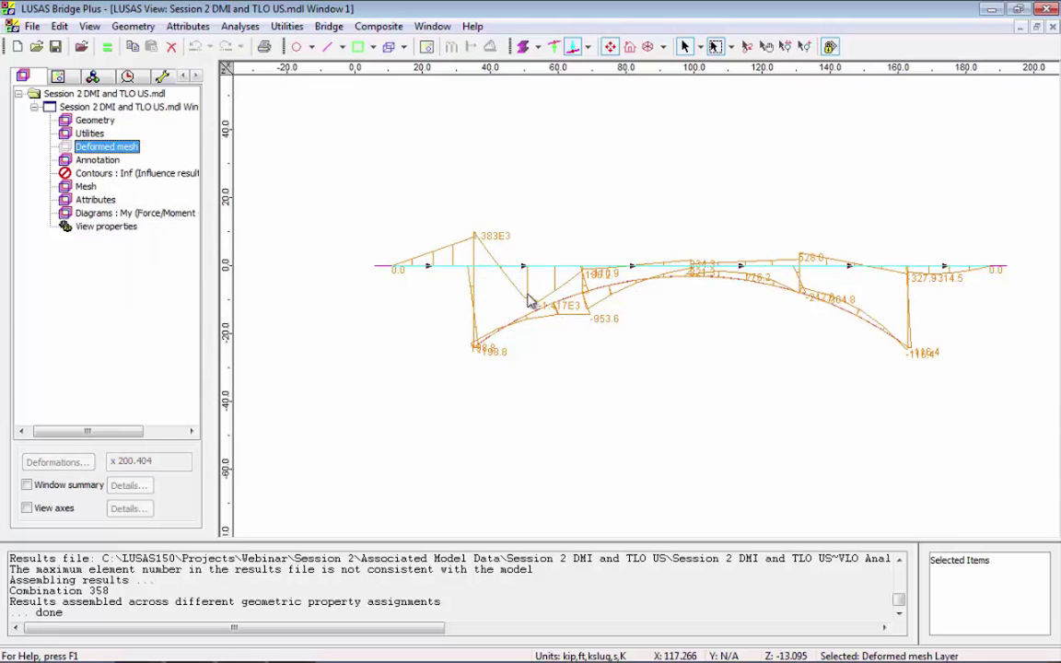
{"action": "left_click", "coordinate": [127, 76]}
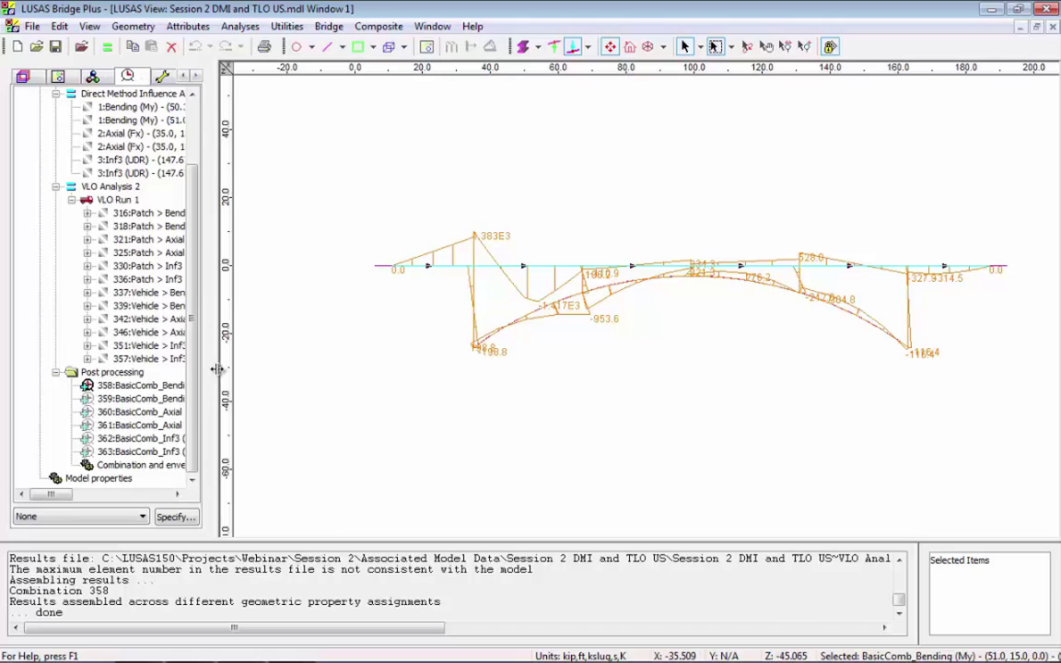
Step: Activate combinations 359 and 361, then 363 BasicComb_Inf3 (UDR), ranging 1.539E3 to -1.502E3
{"action": "right_click", "coordinate": [147, 397]}
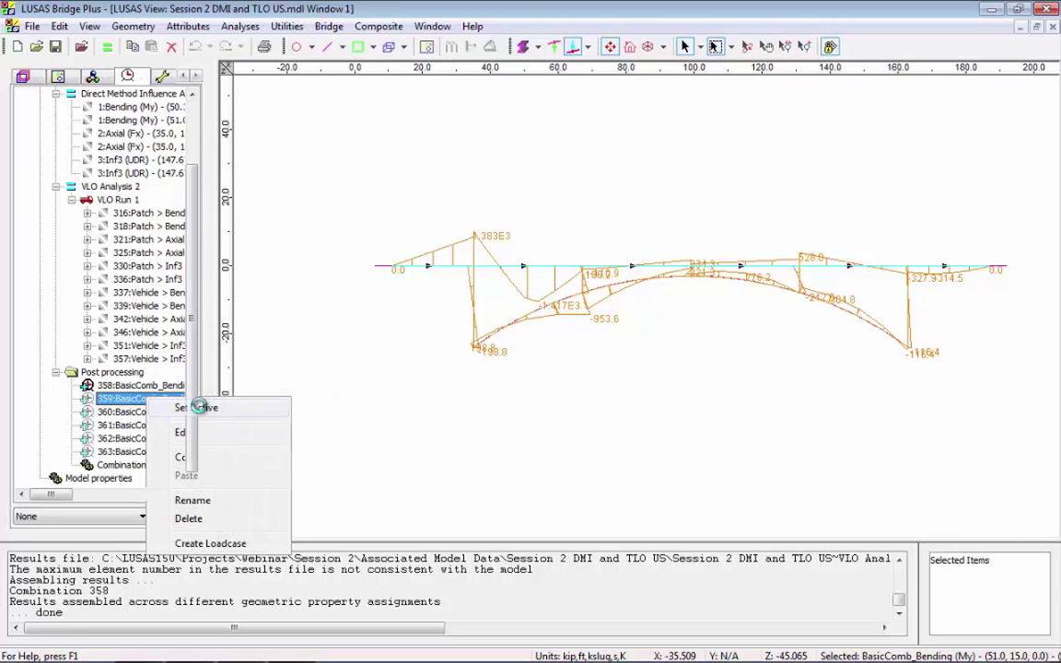
{"action": "left_click", "coordinate": [199, 407]}
{"action": "right_click", "coordinate": [150, 424]}
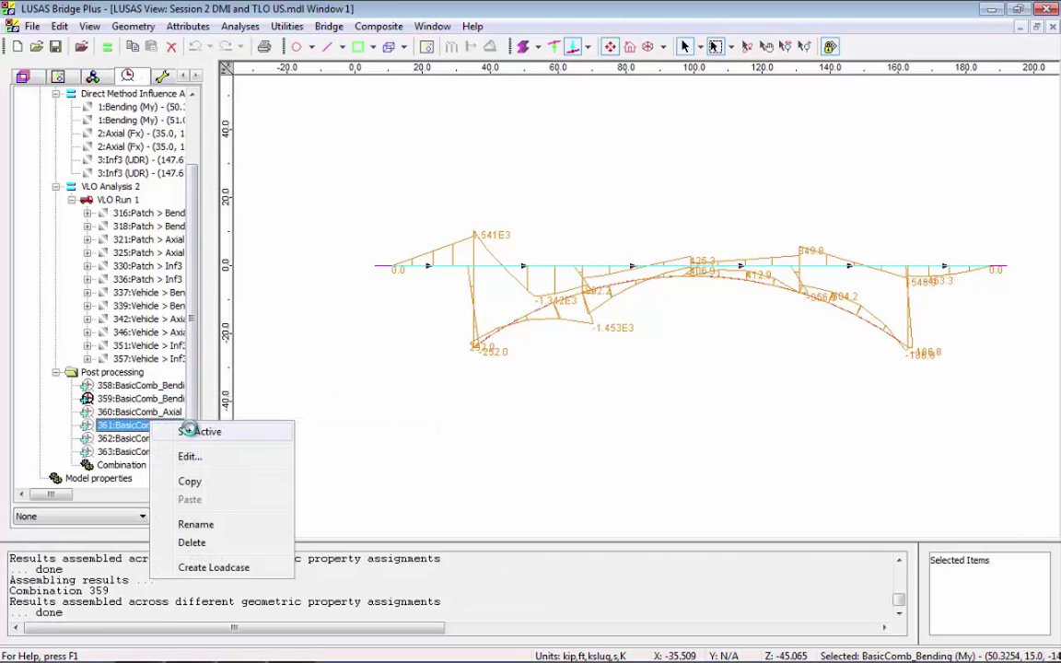
{"action": "left_click", "coordinate": [193, 431]}
{"action": "right_click", "coordinate": [175, 452]}
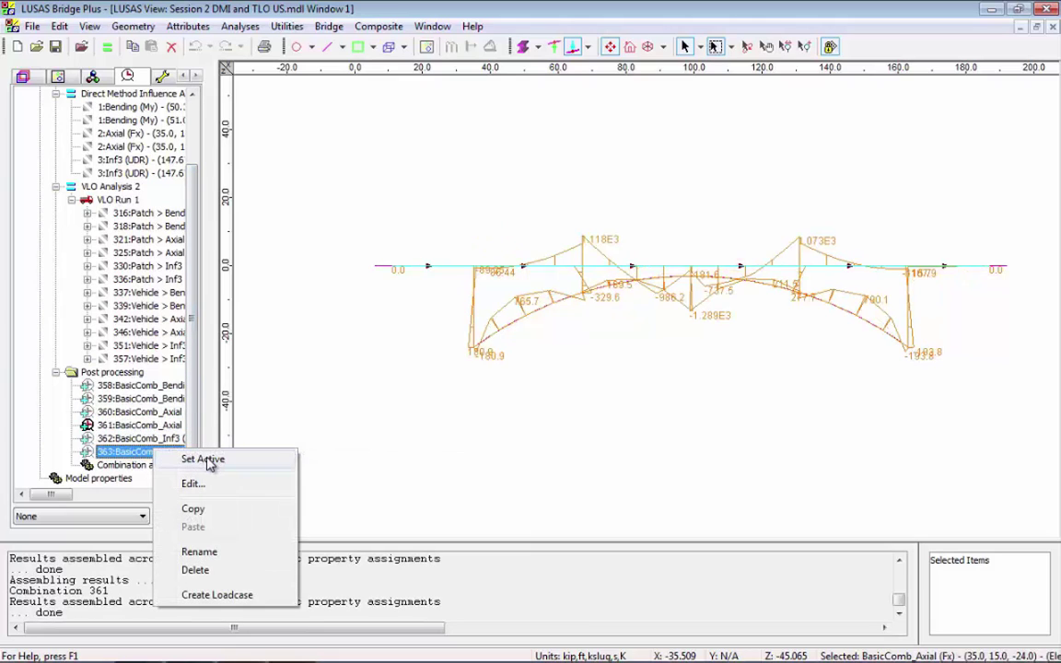
{"action": "left_click", "coordinate": [216, 457]}
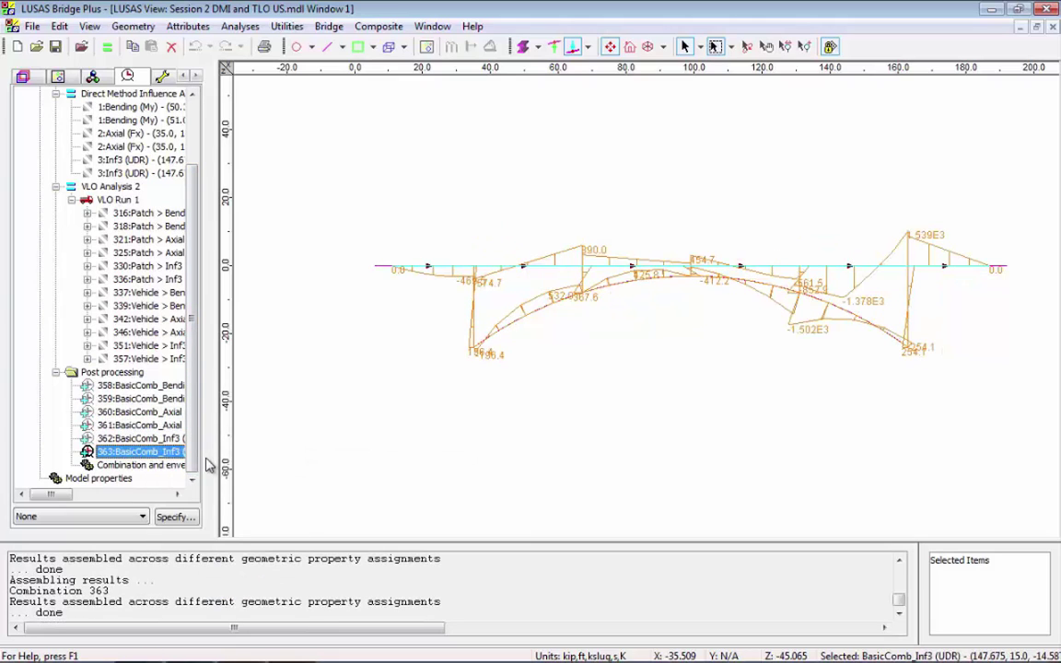